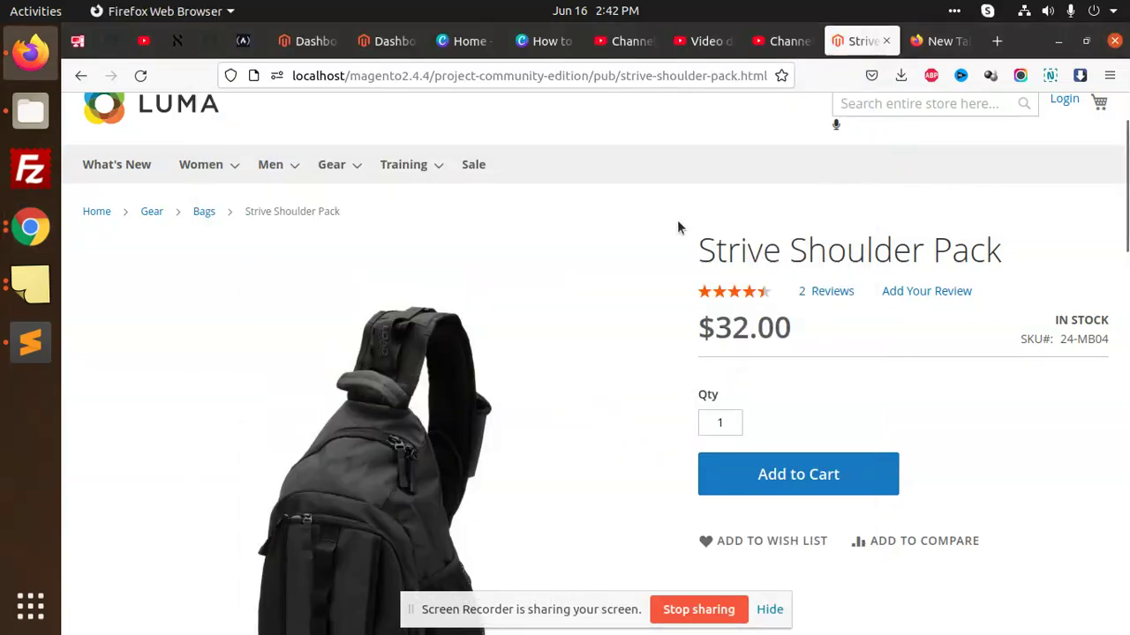
# Step: Open the Extra Tabs Configuration section of the store configuration in the Magento admin
pyautogui.scroll(-5, 547, 261)
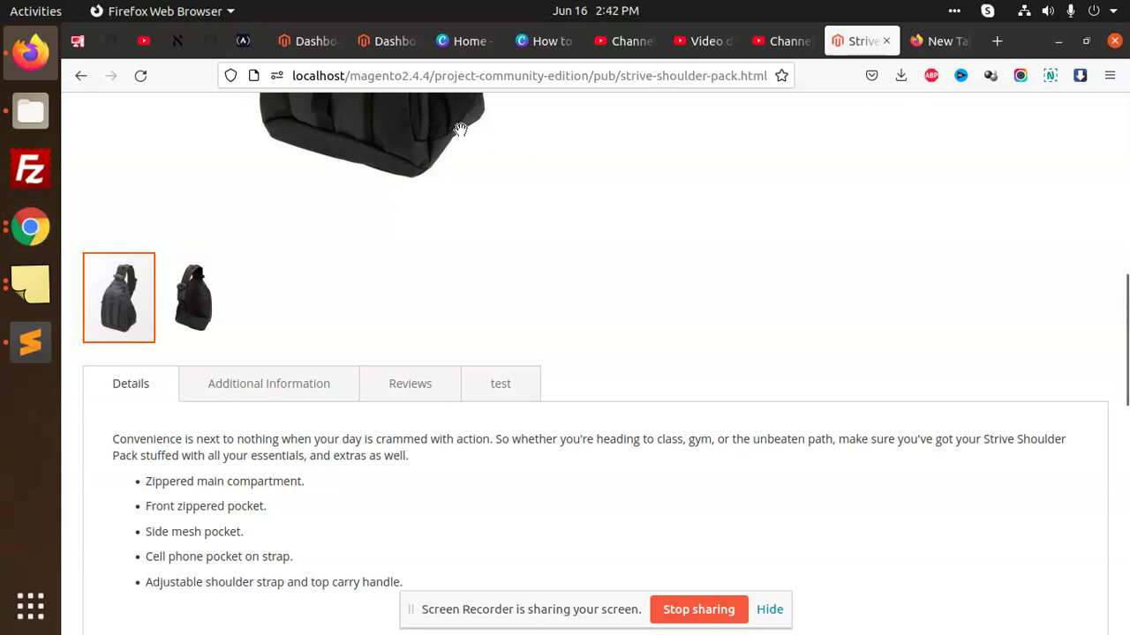
pyautogui.click(406, 52)
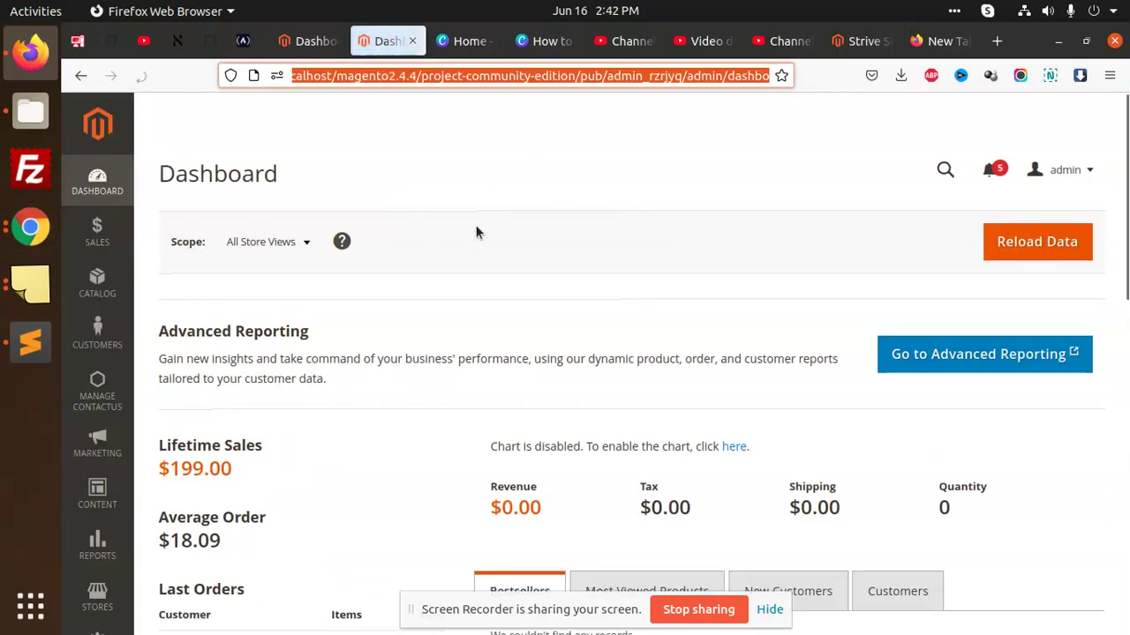
pyautogui.scroll(-3, 106, 398)
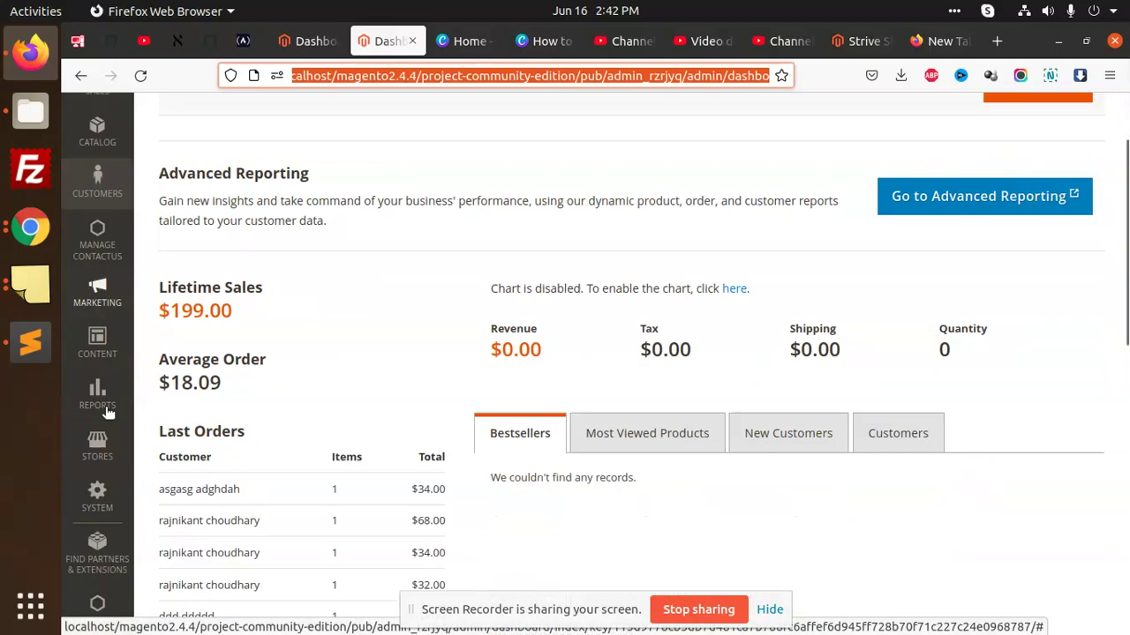
pyautogui.click(97, 446)
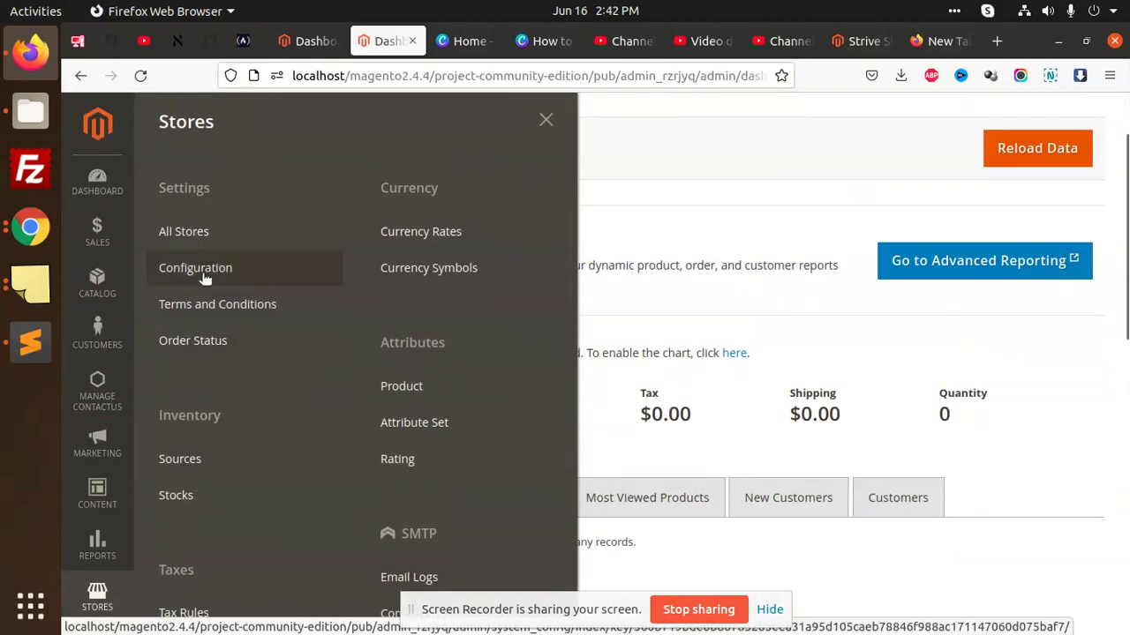
pyautogui.click(199, 272)
pyautogui.scroll(-5, 414, 349)
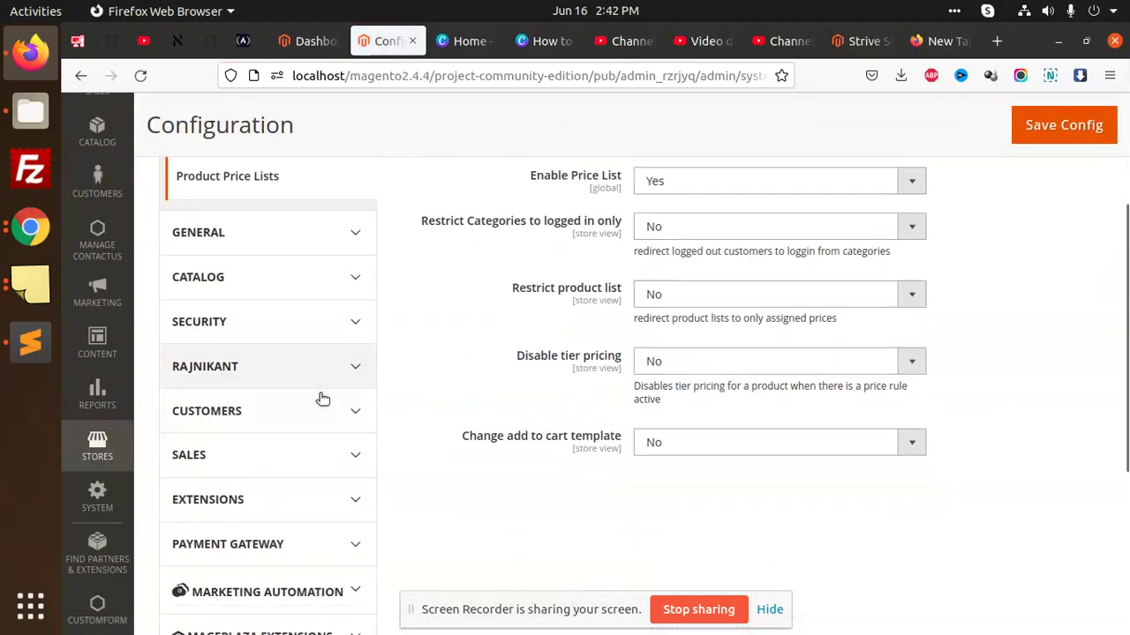
pyautogui.click(296, 388)
pyautogui.click(225, 449)
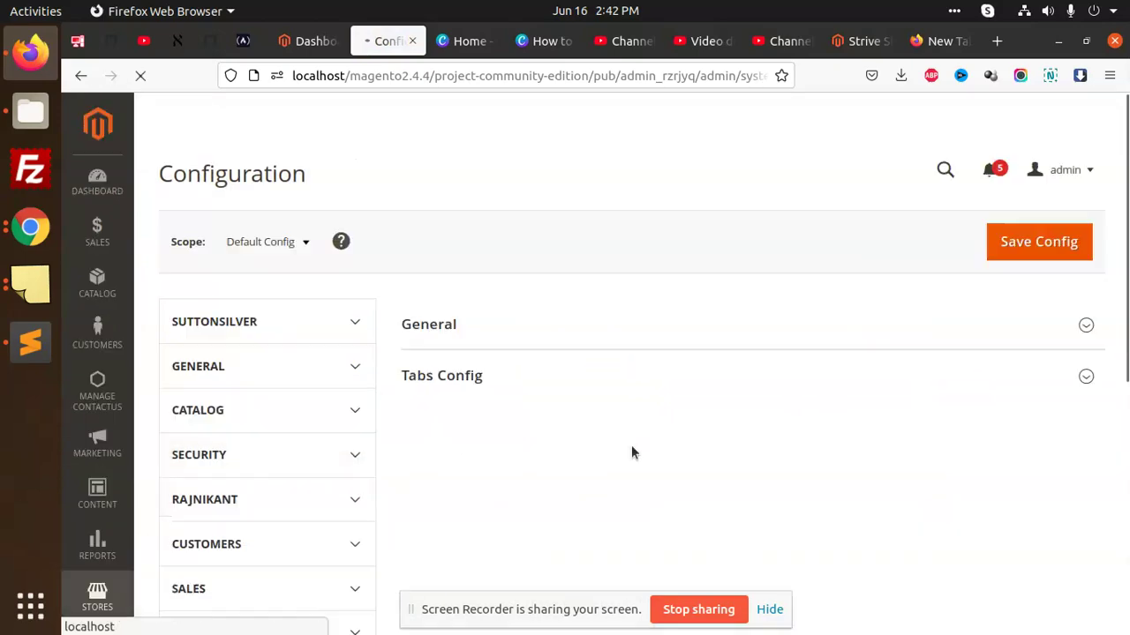
# Step: Set the Product Description tab's title to "Description" in Tabs Config
pyautogui.scroll(-3, 684, 406)
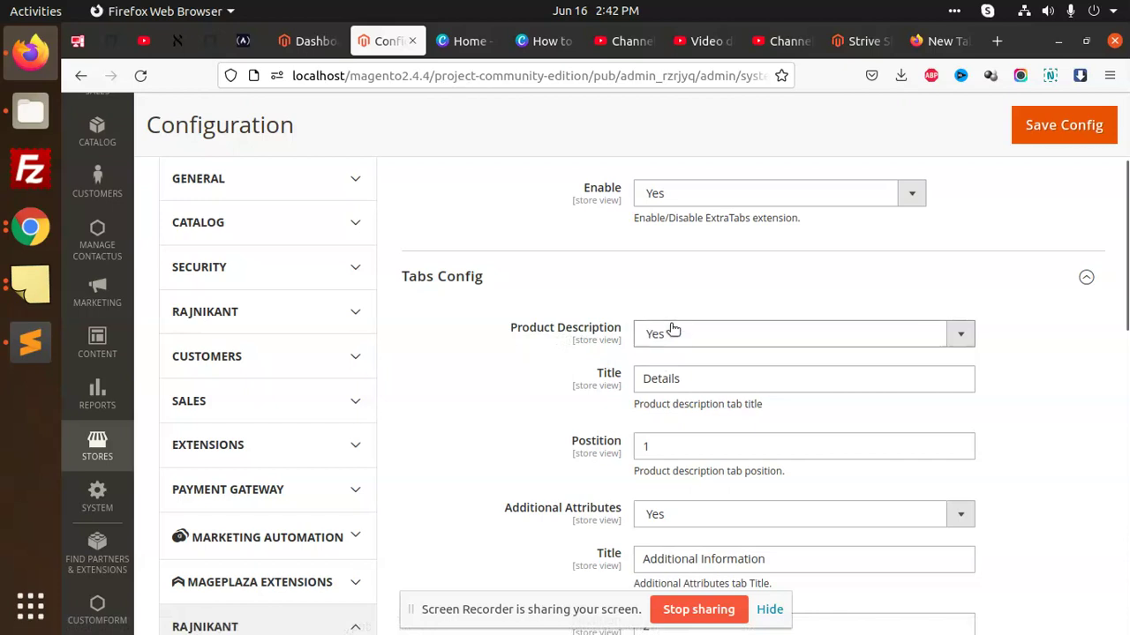
pyautogui.scroll(-2, 685, 351)
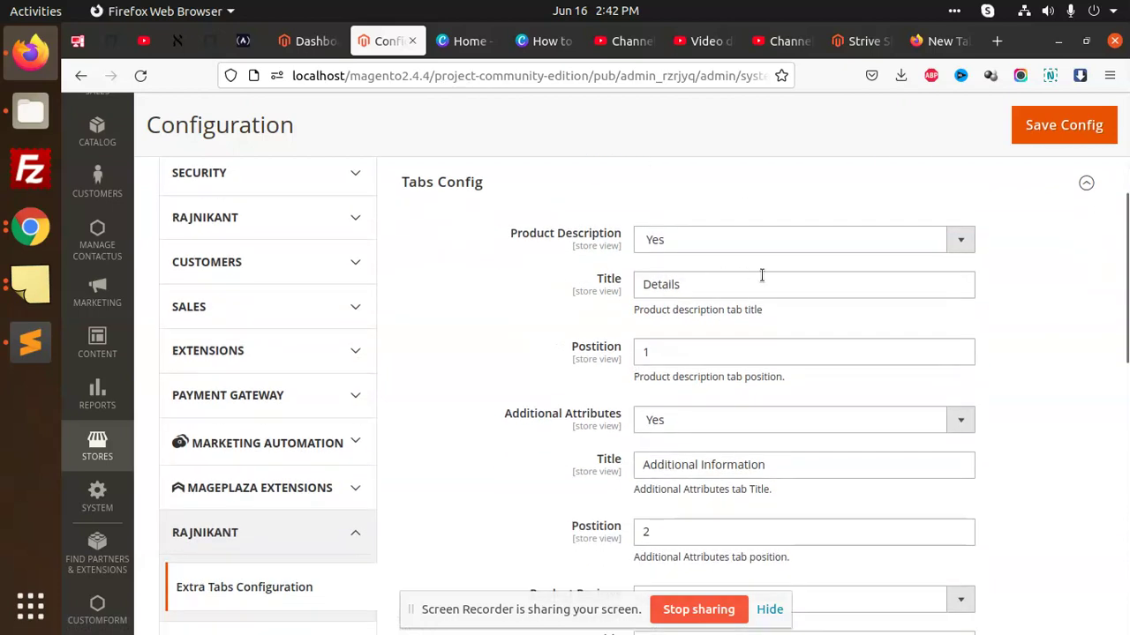
pyautogui.click(697, 289)
pyautogui.doubleClick(698, 289)
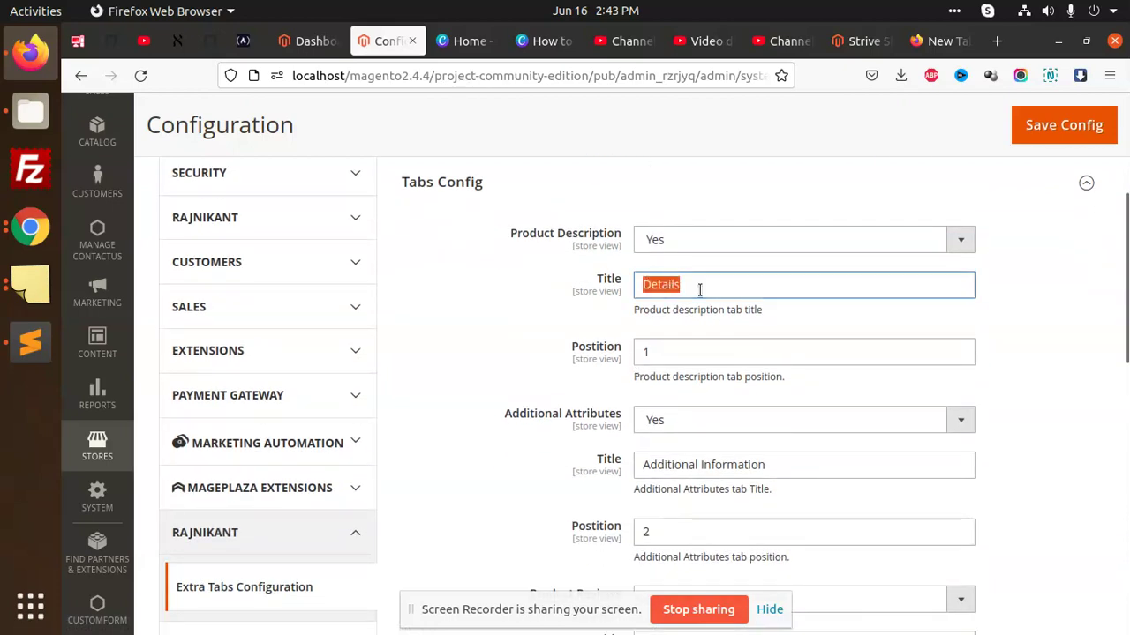
pyautogui.click(700, 288)
pyautogui.press('BackSpace')
pyautogui.press('BackSpace')
pyautogui.press('BackSpace')
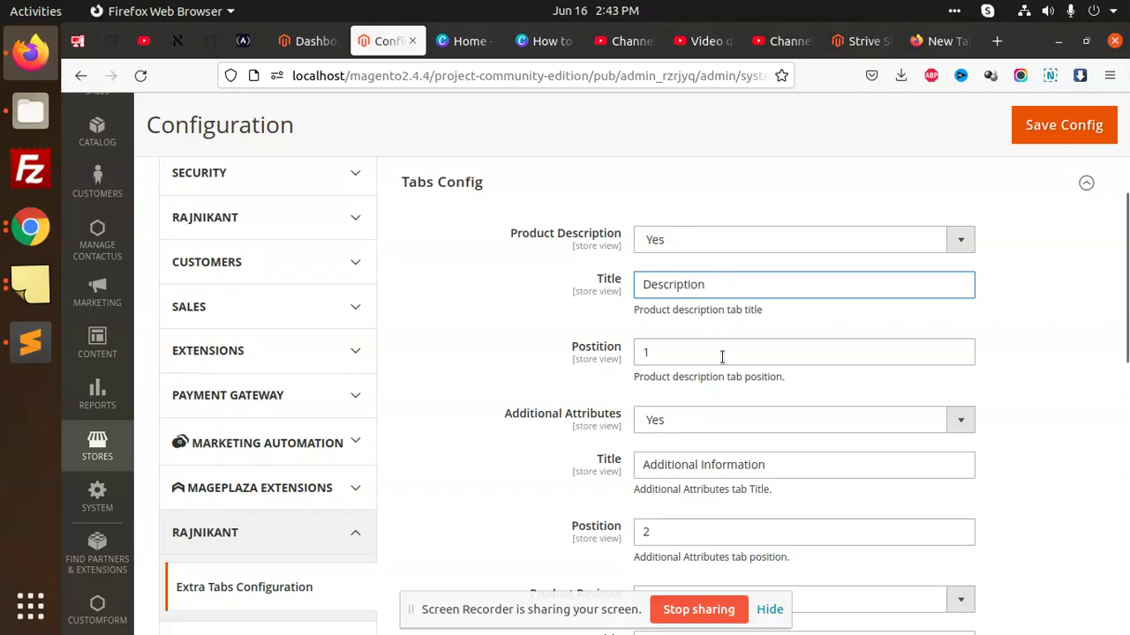
# Step: Add a row under Product TextArea Attributes and map it to the Short Description attribute
pyautogui.scroll(-2, 679, 404)
pyautogui.click(698, 325)
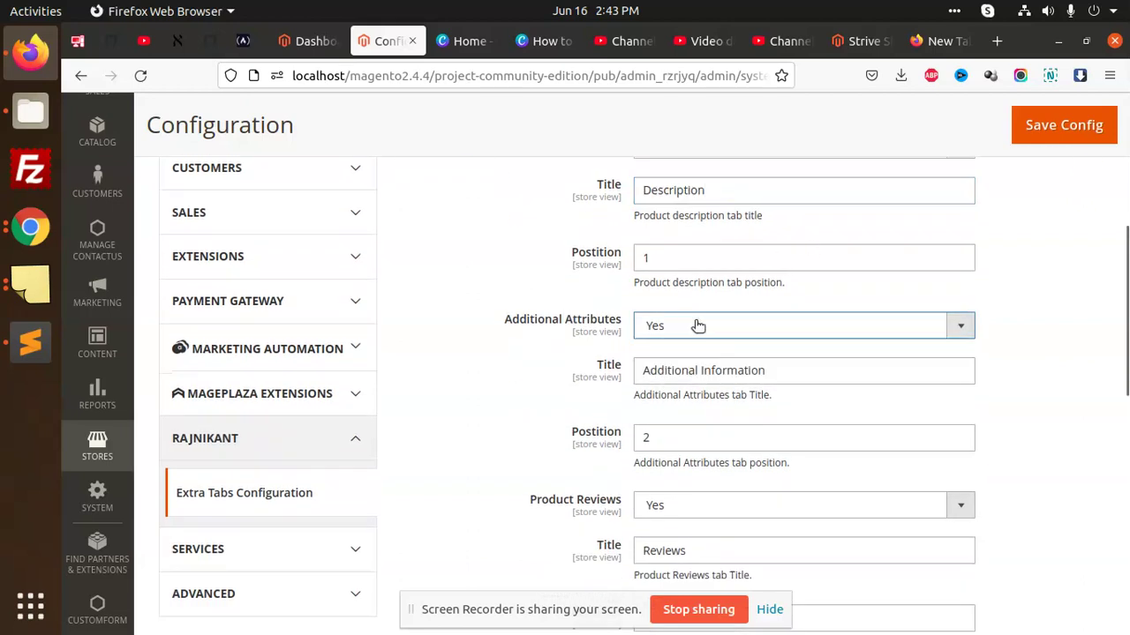
pyautogui.scroll(-2, 829, 354)
pyautogui.scroll(-4, 706, 368)
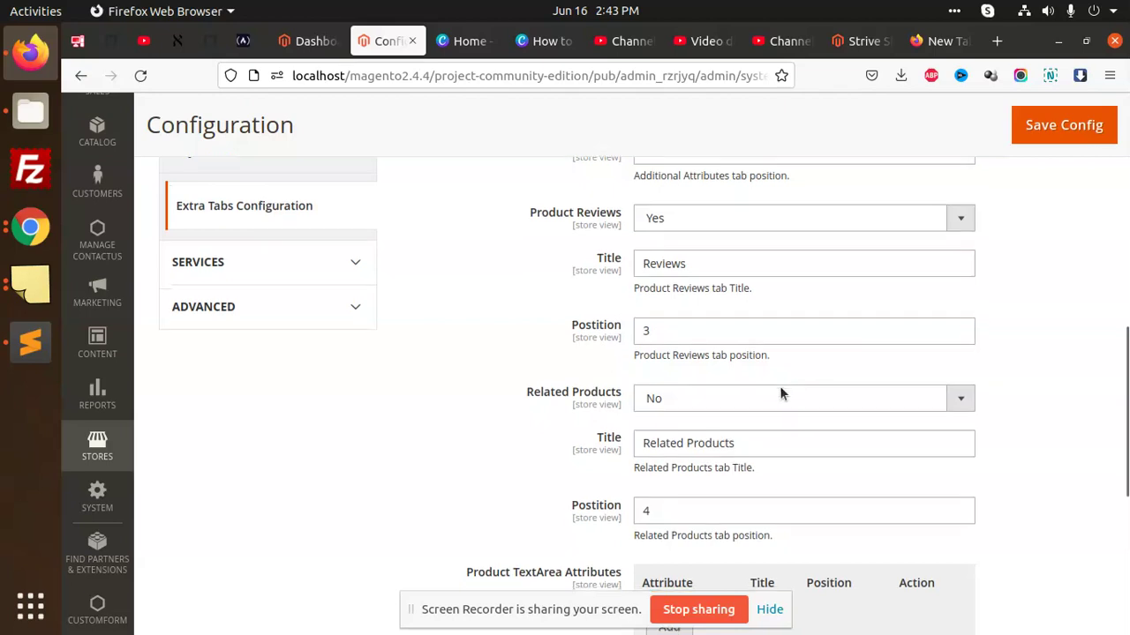
pyautogui.scroll(-4, 779, 385)
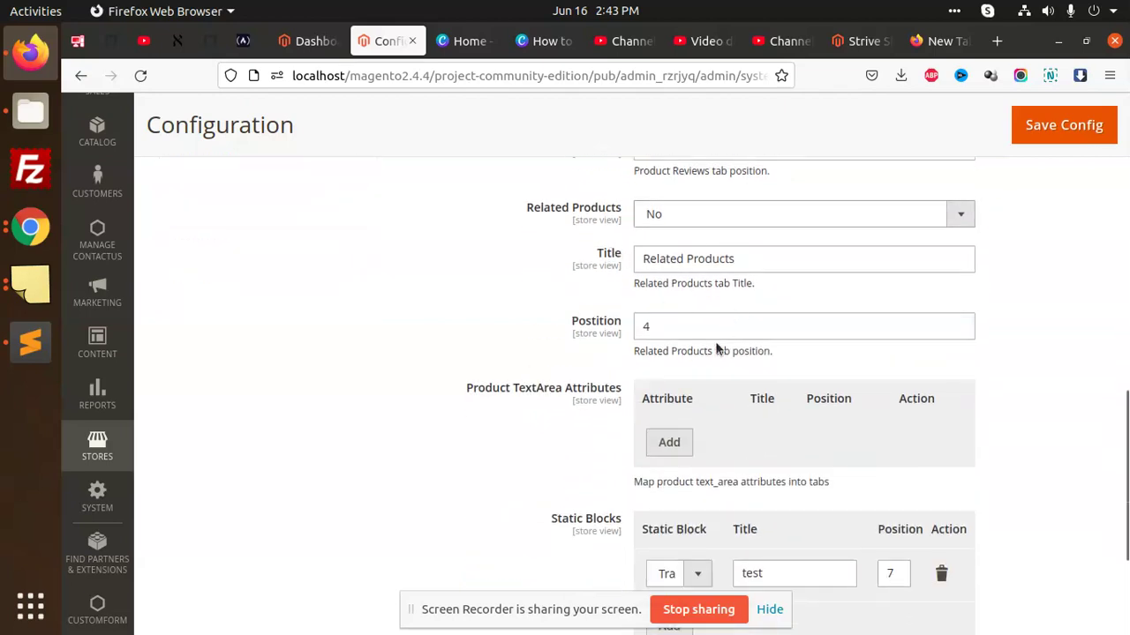
pyautogui.scroll(-4, 649, 372)
pyautogui.scroll(2, 593, 304)
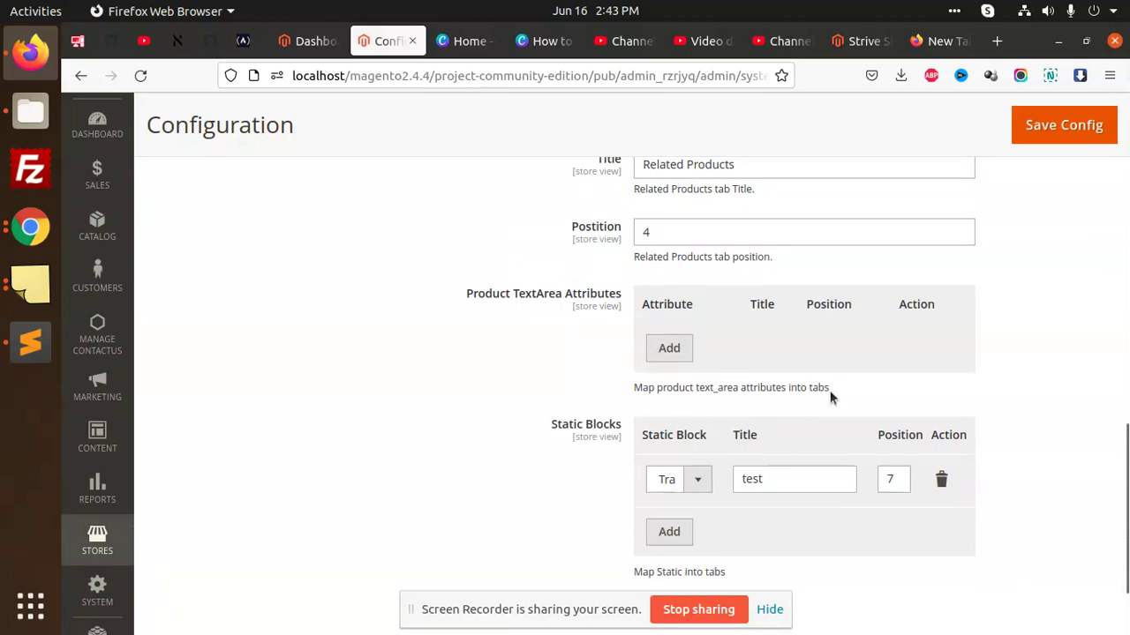
pyautogui.click(669, 348)
pyautogui.click(670, 349)
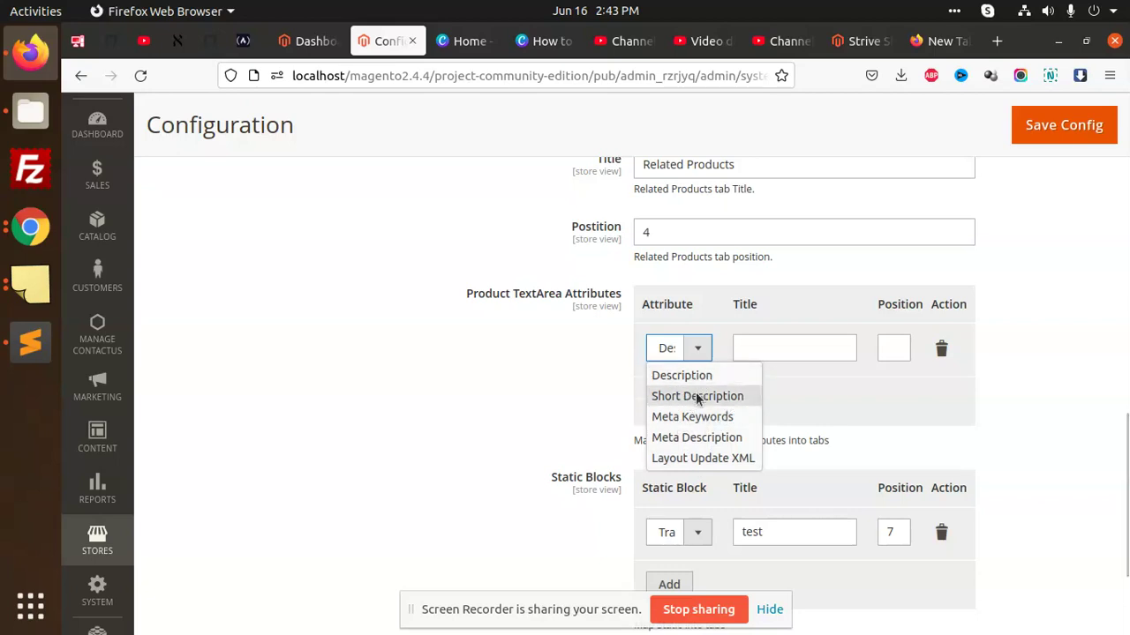
pyautogui.click(697, 397)
# Step: Title the new text area attribute row "Short description" and set its position to 6
pyautogui.click(805, 351)
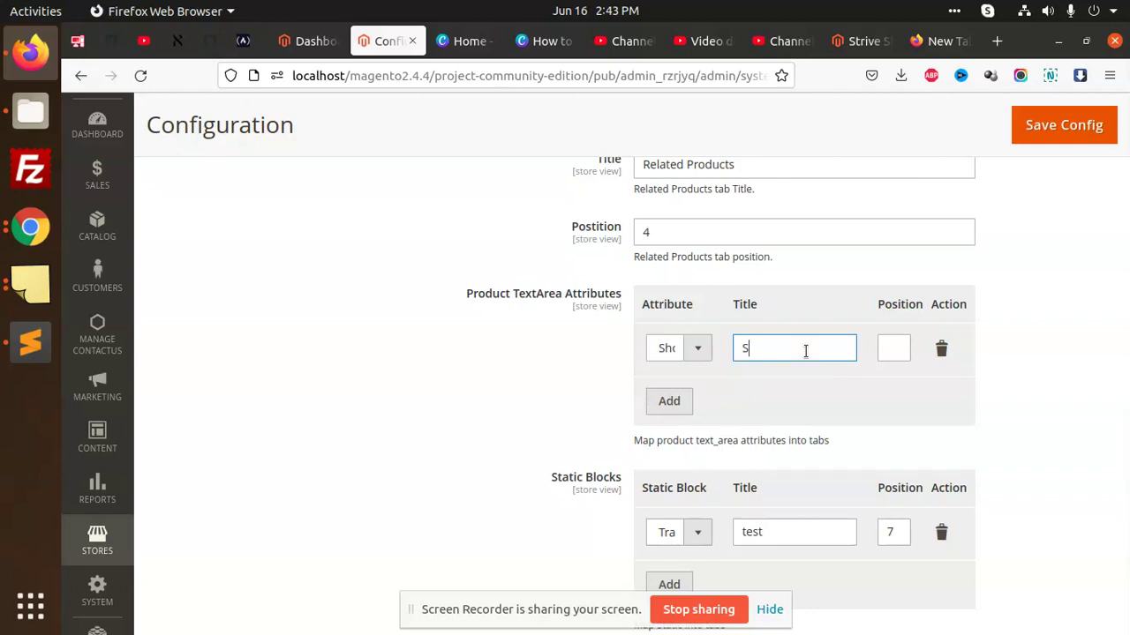
pyautogui.write('Short description')
pyautogui.click(887, 350)
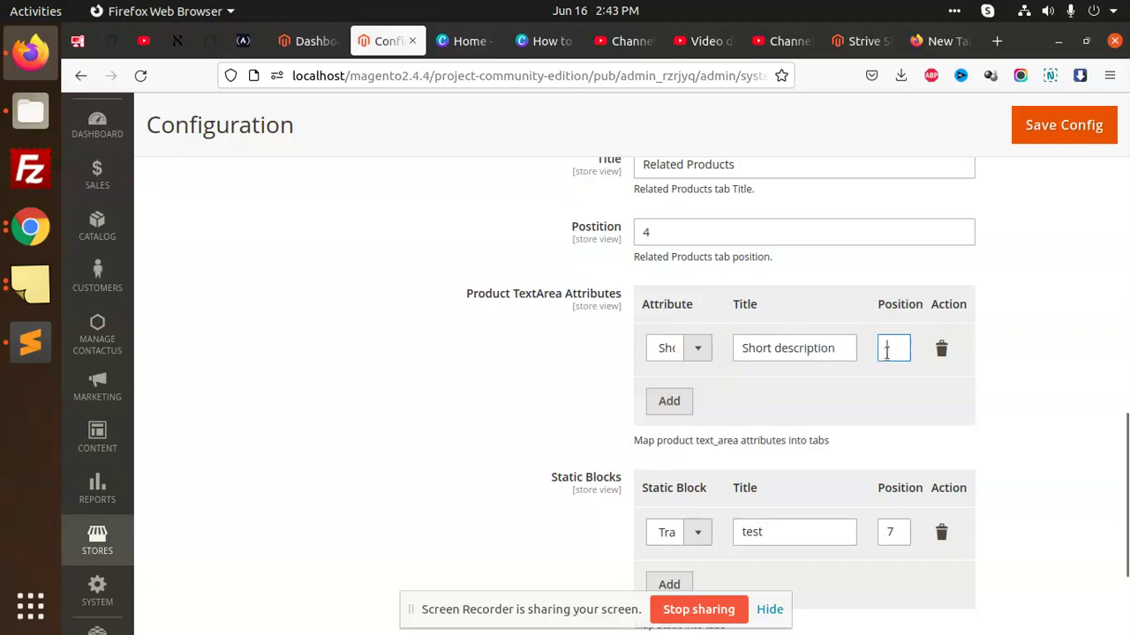
pyautogui.write('6')
pyautogui.scroll(-2, 807, 394)
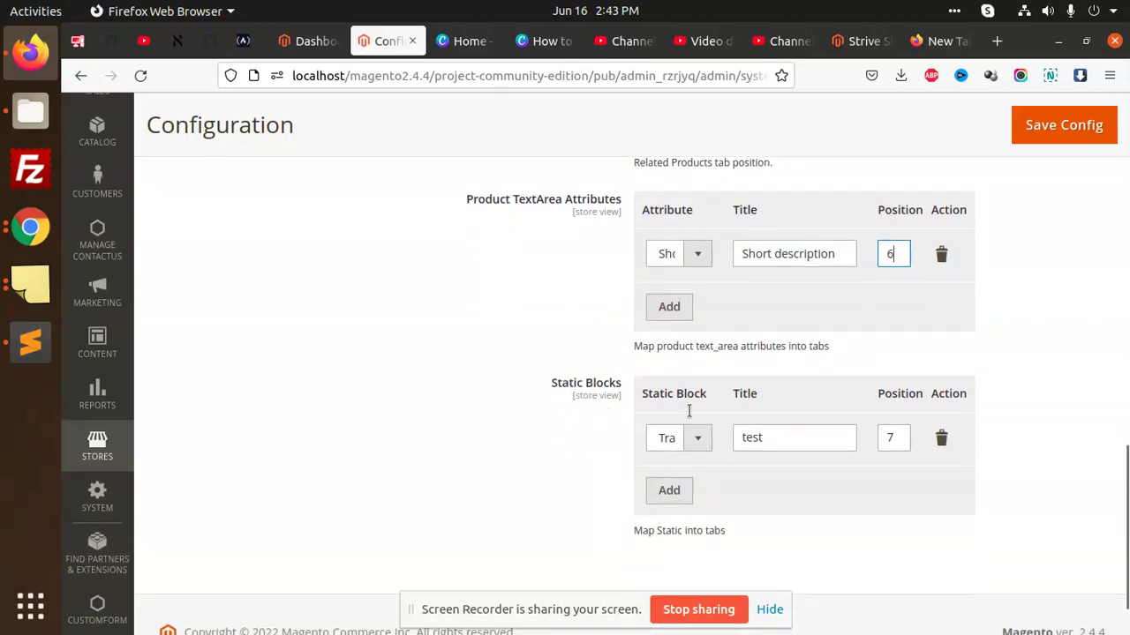
pyautogui.click(698, 441)
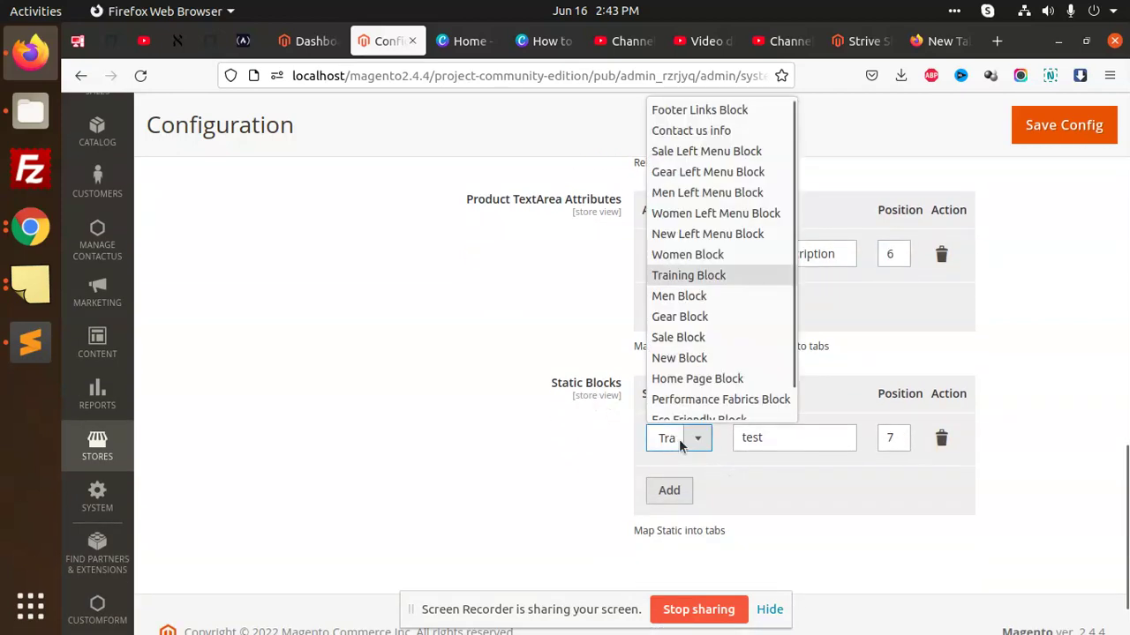
pyautogui.scroll(-1, 729, 388)
pyautogui.scroll(1, 715, 299)
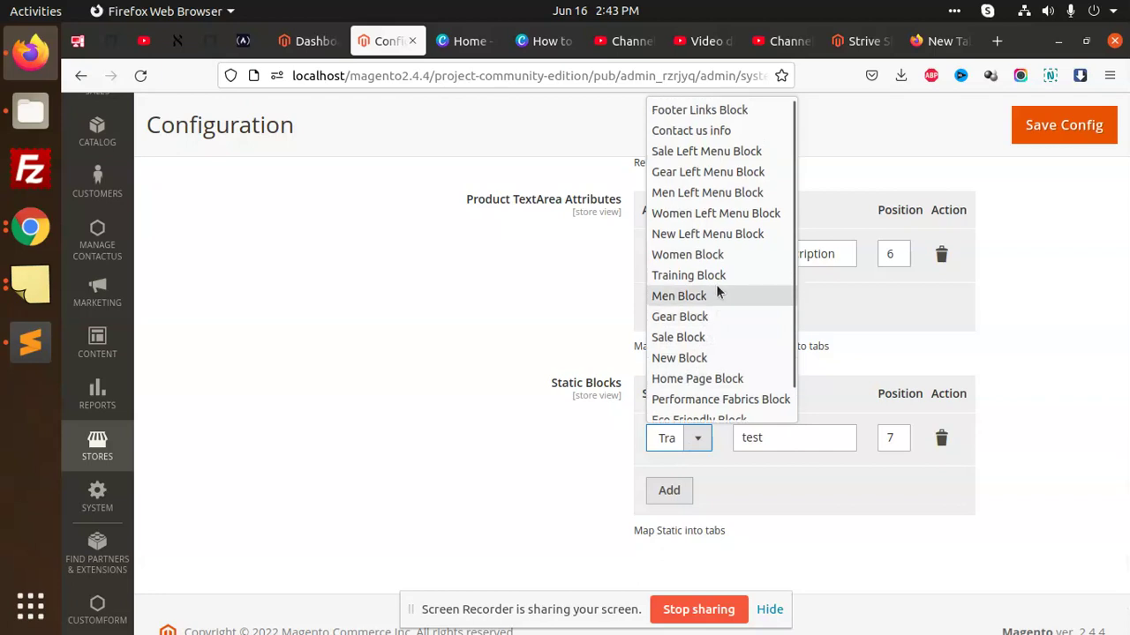
pyautogui.click(713, 112)
# Step: Set the existing Static Blocks row to Login Info Block and change its title to "Login info"
pyautogui.click(673, 446)
pyautogui.scroll(-1, 697, 398)
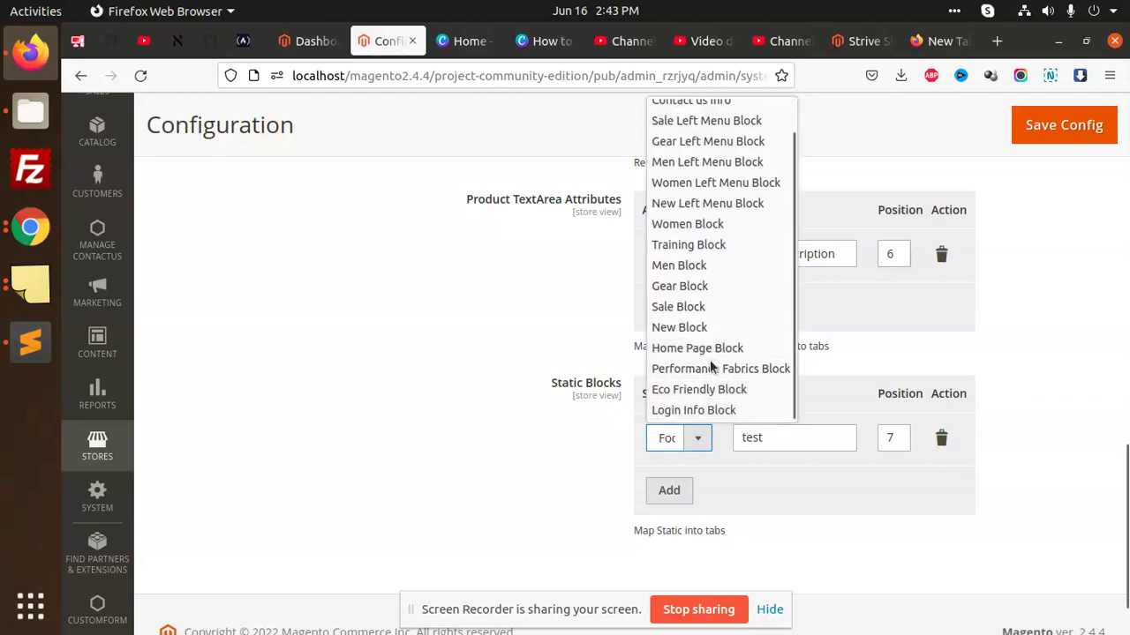
pyautogui.click(704, 414)
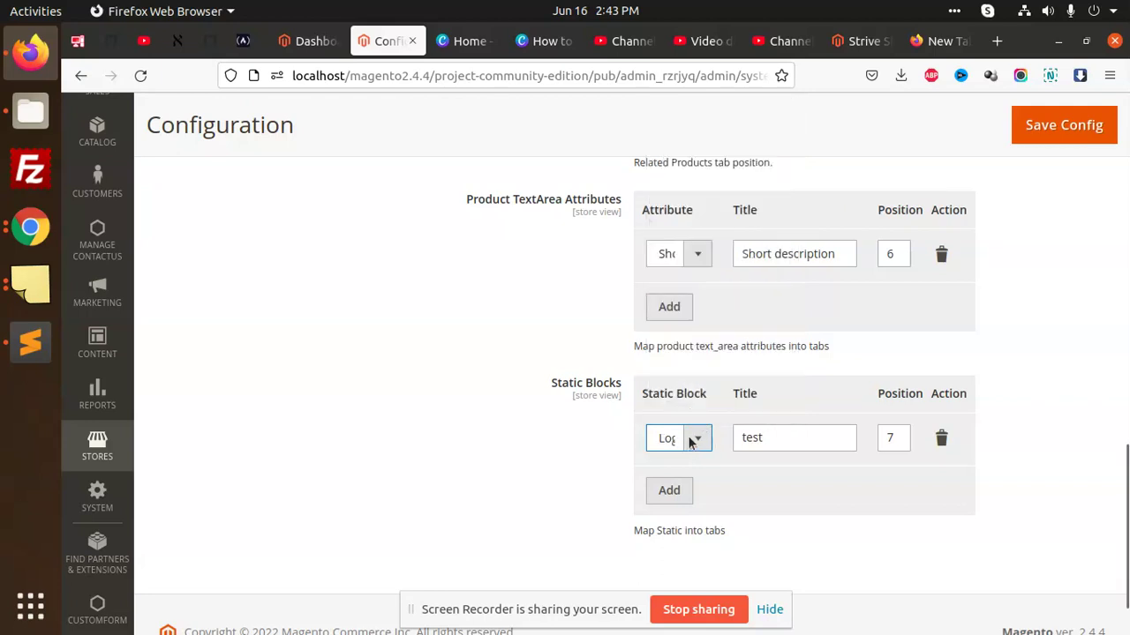
pyautogui.doubleClick(756, 438)
pyautogui.write('Login info')
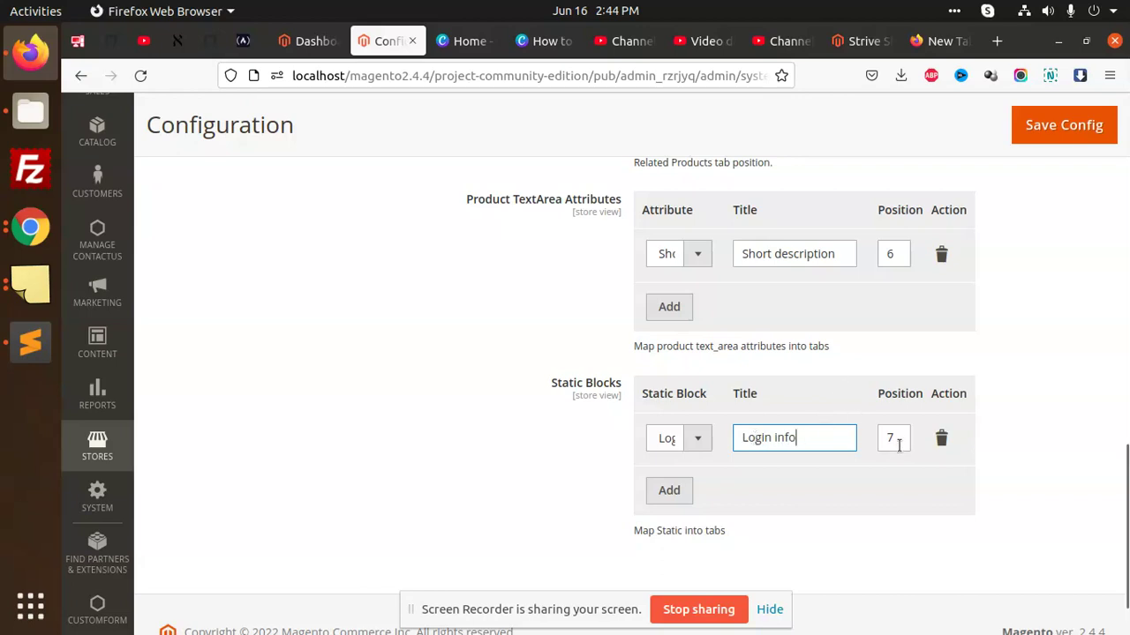
# Step: Save the configuration and flush the Magento cache
pyautogui.scroll(-2, 727, 498)
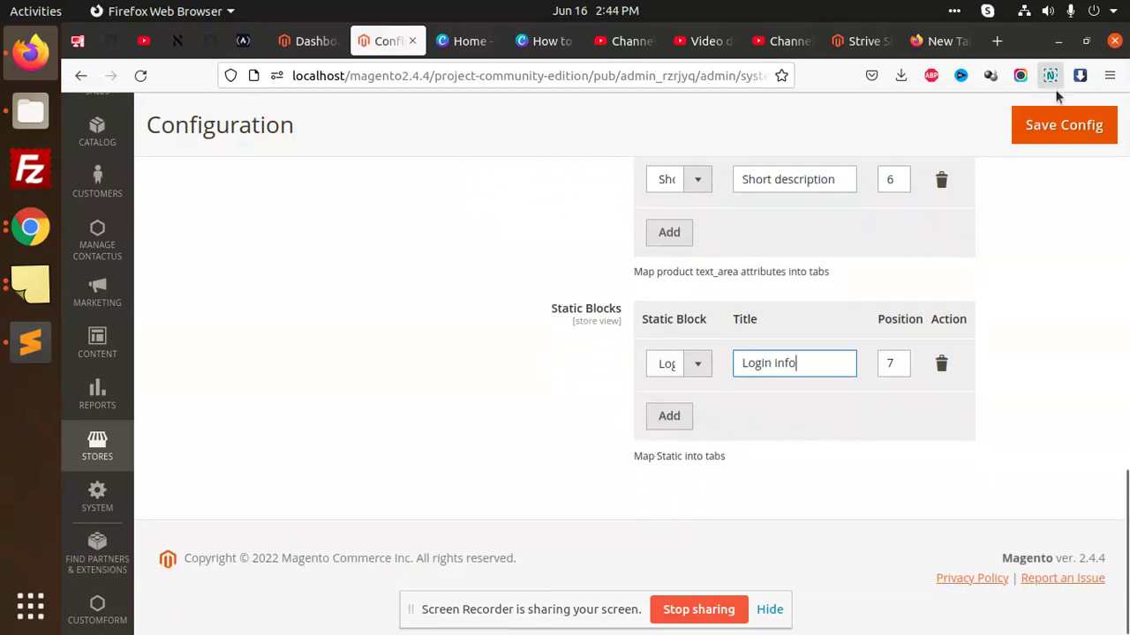
pyautogui.click(1063, 125)
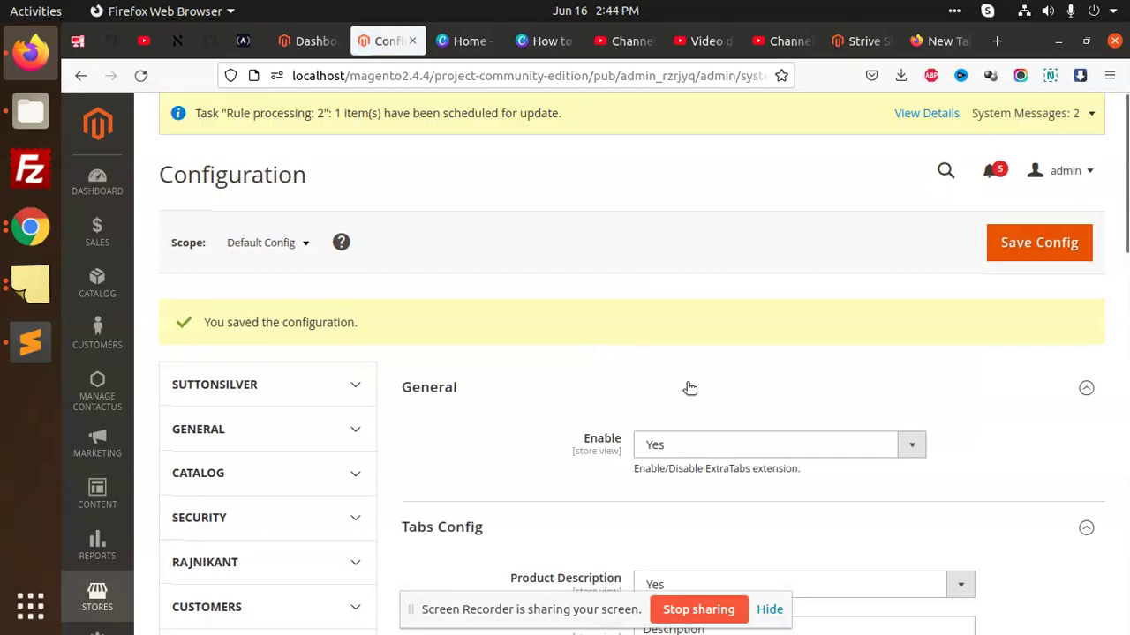
pyautogui.scroll(-3, 97, 503)
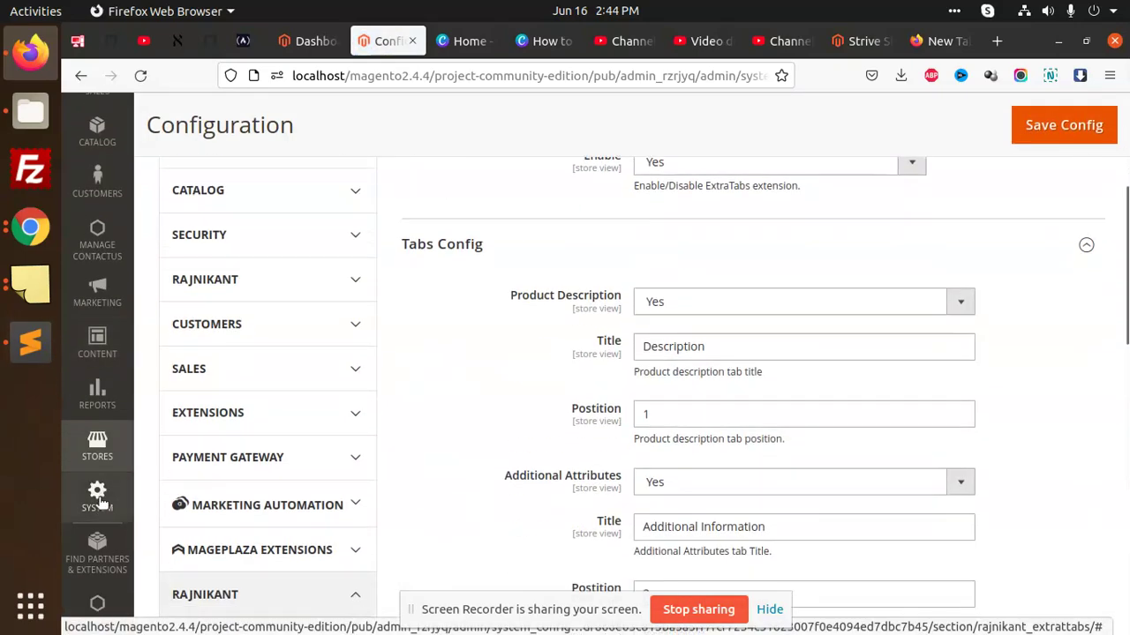
pyautogui.click(97, 498)
pyautogui.click(237, 427)
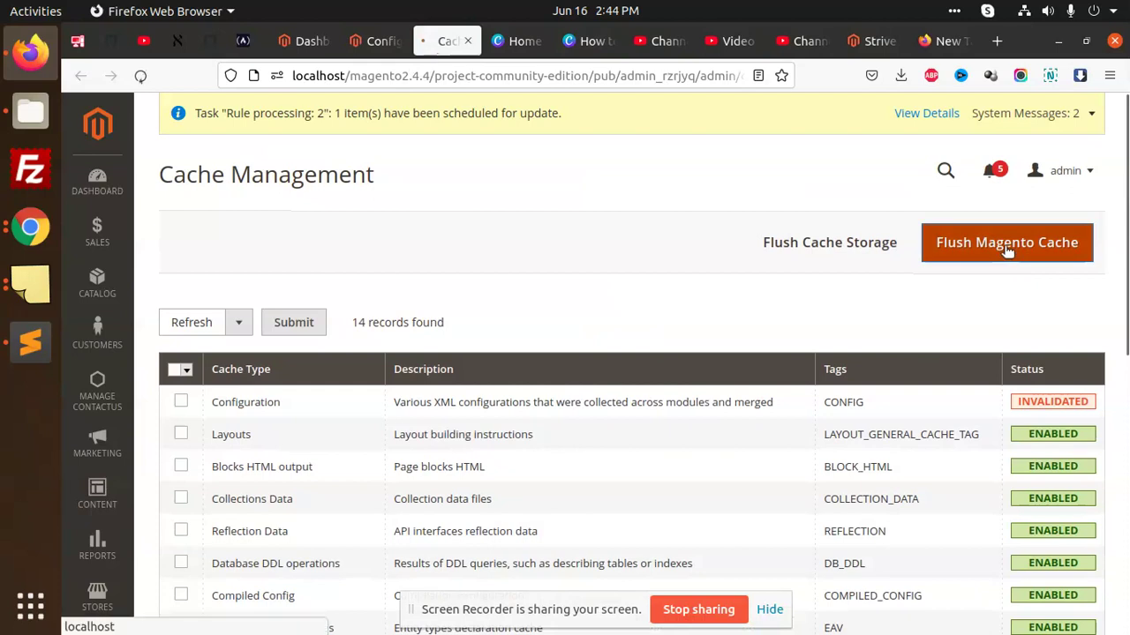
pyautogui.click(1006, 245)
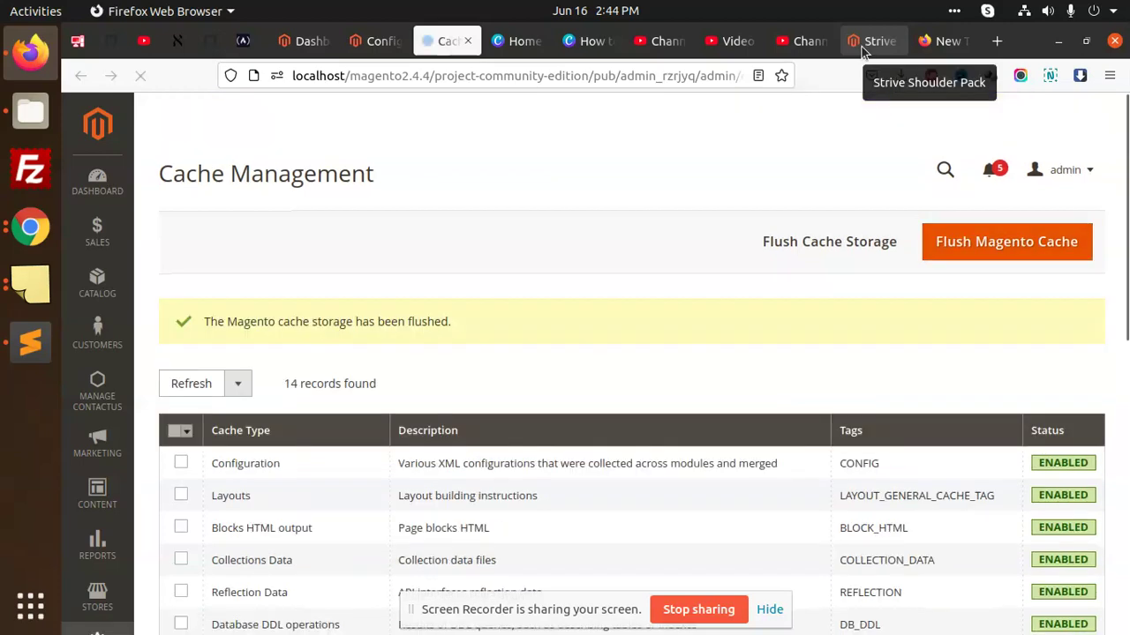
# Step: Reload the Strive Shoulder Pack storefront page and examine its product tabs
pyautogui.click(862, 46)
pyautogui.click(141, 77)
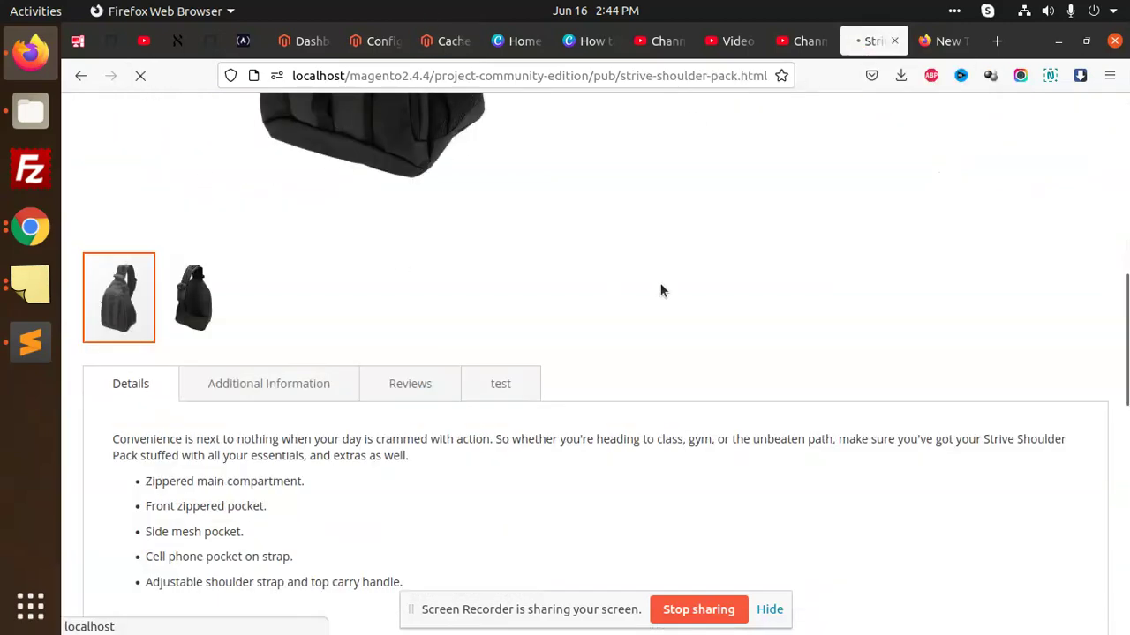
pyautogui.scroll(-2, 561, 344)
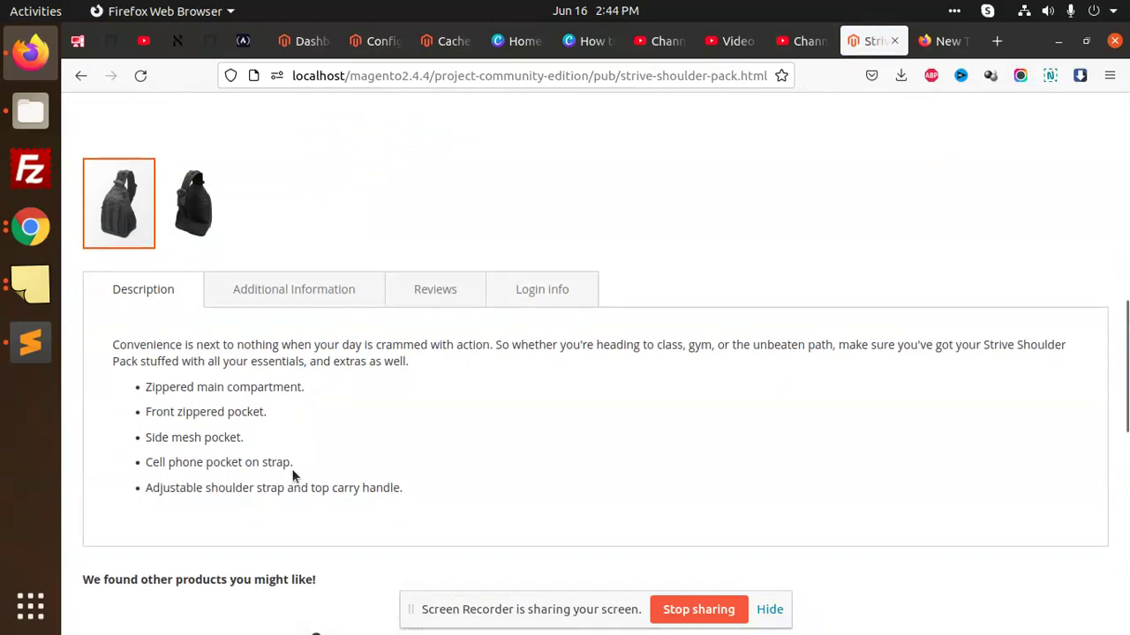
pyautogui.scroll(-5, 322, 434)
pyautogui.scroll(6, 308, 371)
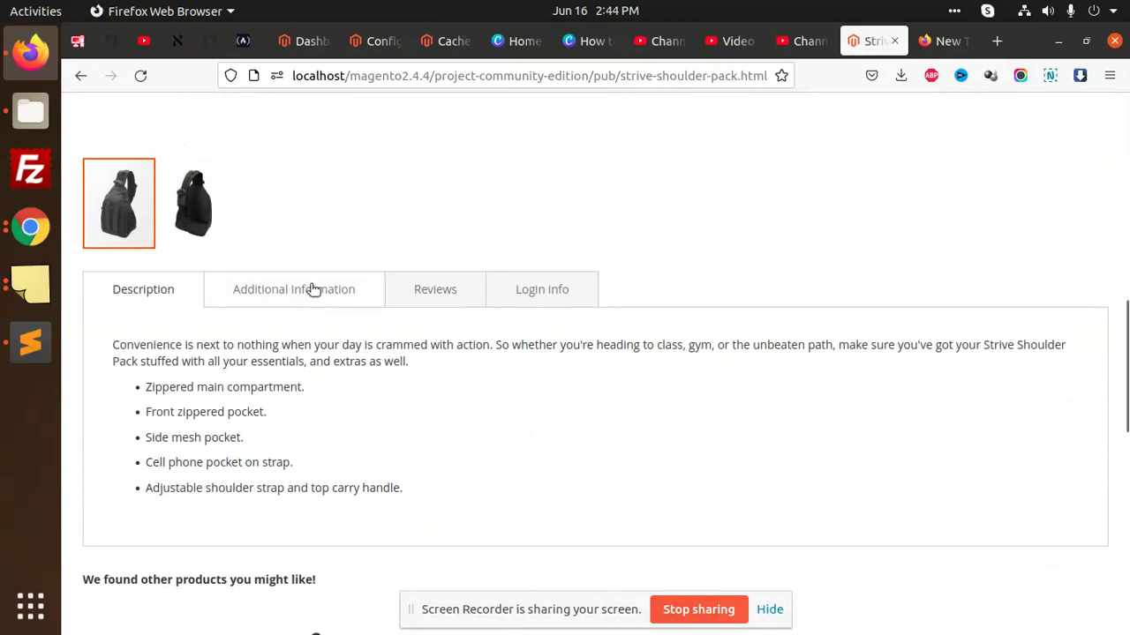
# Step: Check the contents of the Additional Information, Reviews and Login info tabs on the product page
pyautogui.click(309, 291)
pyautogui.click(452, 289)
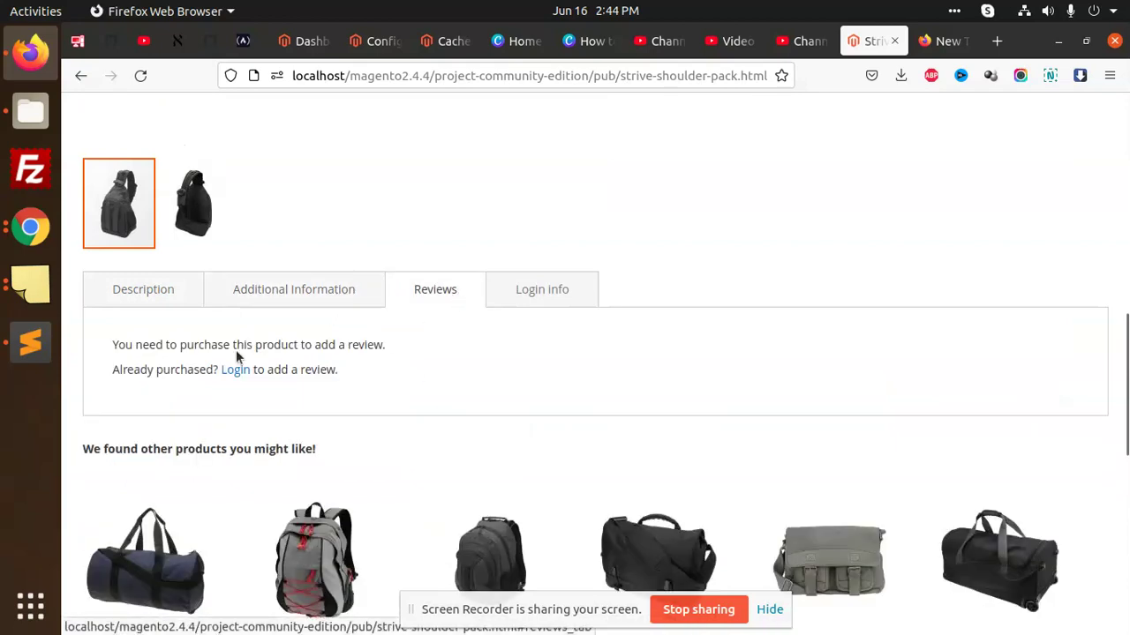
pyautogui.click(547, 304)
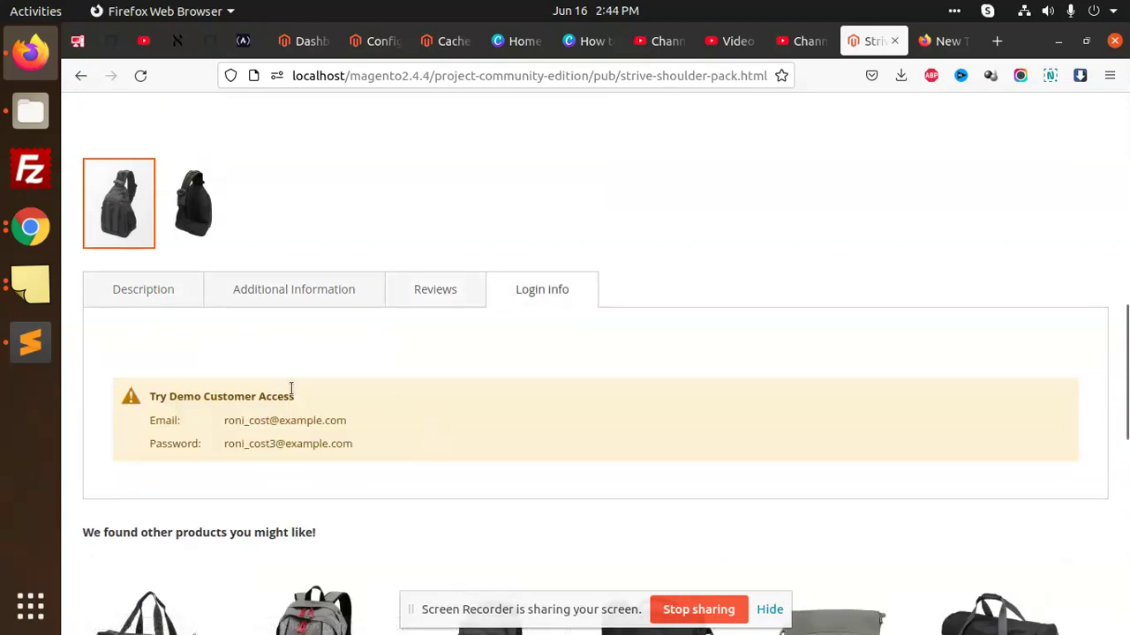
pyautogui.scroll(-2, 291, 388)
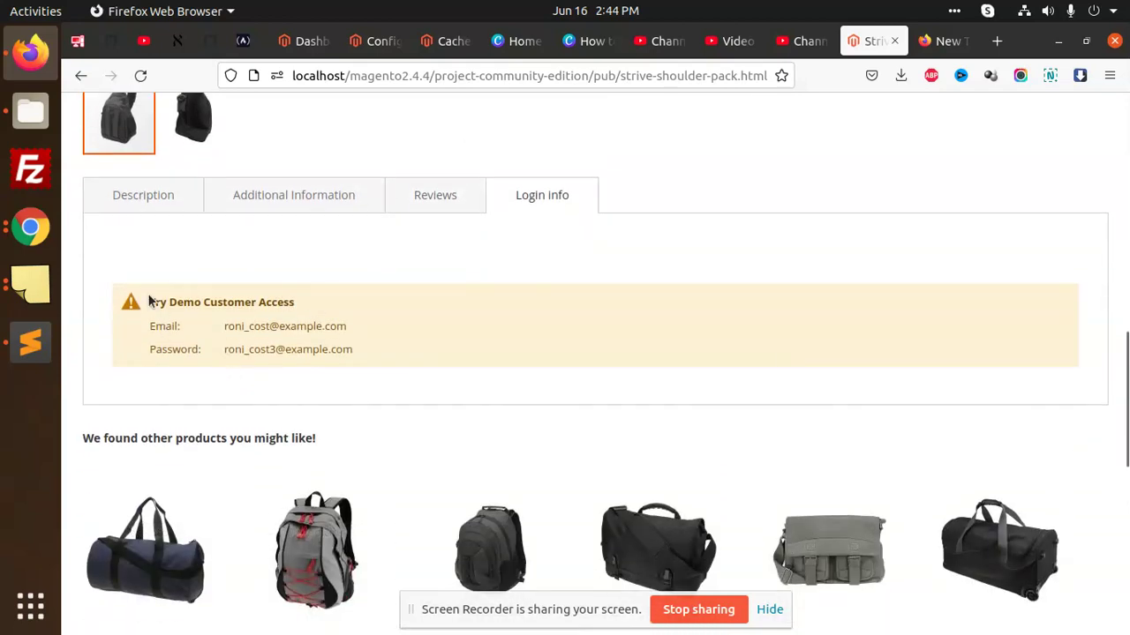
pyautogui.moveTo(358, 349); pyautogui.dragTo(161, 300)
pyautogui.click(320, 286)
pyautogui.scroll(2, 321, 291)
pyautogui.click(264, 290)
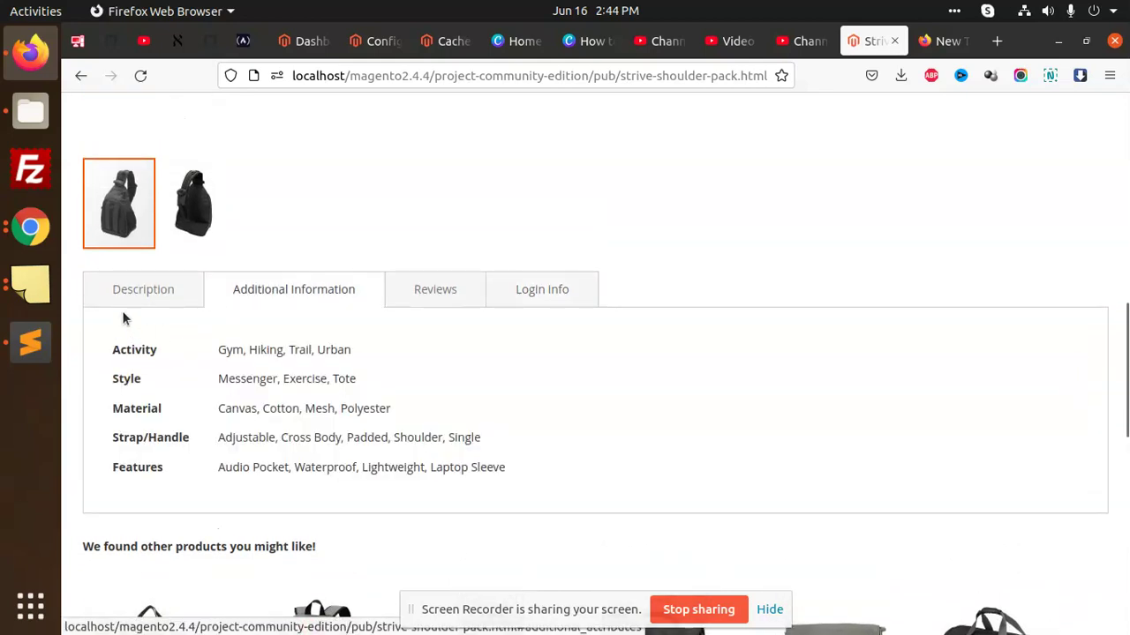
# Step: Check the product page's Description tab, and examine the attribute options for the Product TextArea Attributes row in the Extra Tabs configuration
pyautogui.click(134, 295)
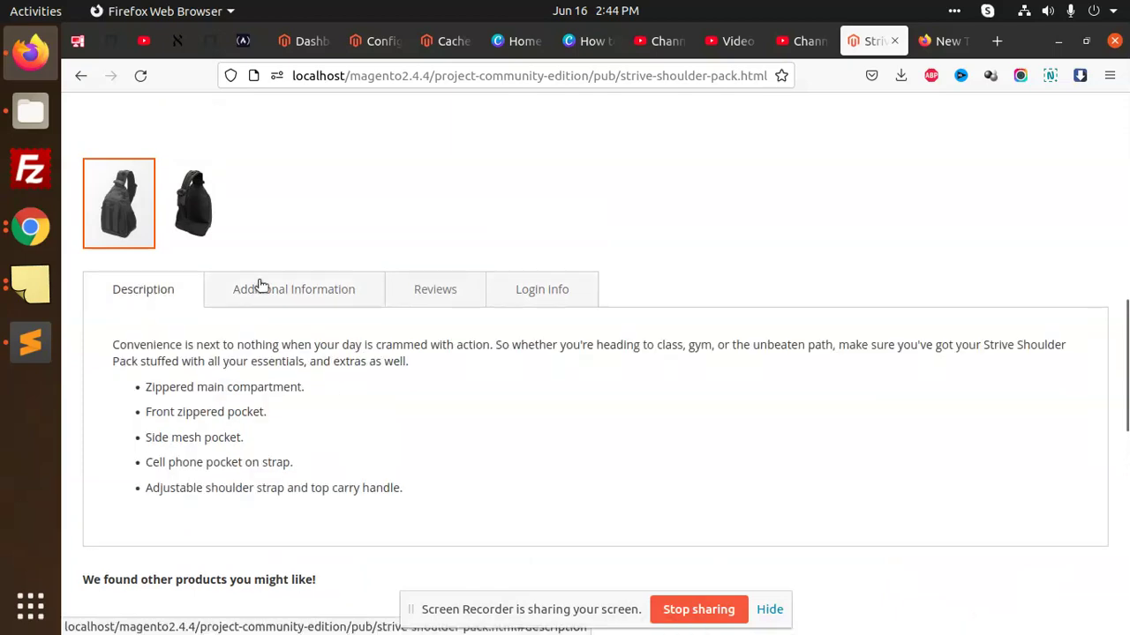
pyautogui.click(452, 41)
pyautogui.click(375, 41)
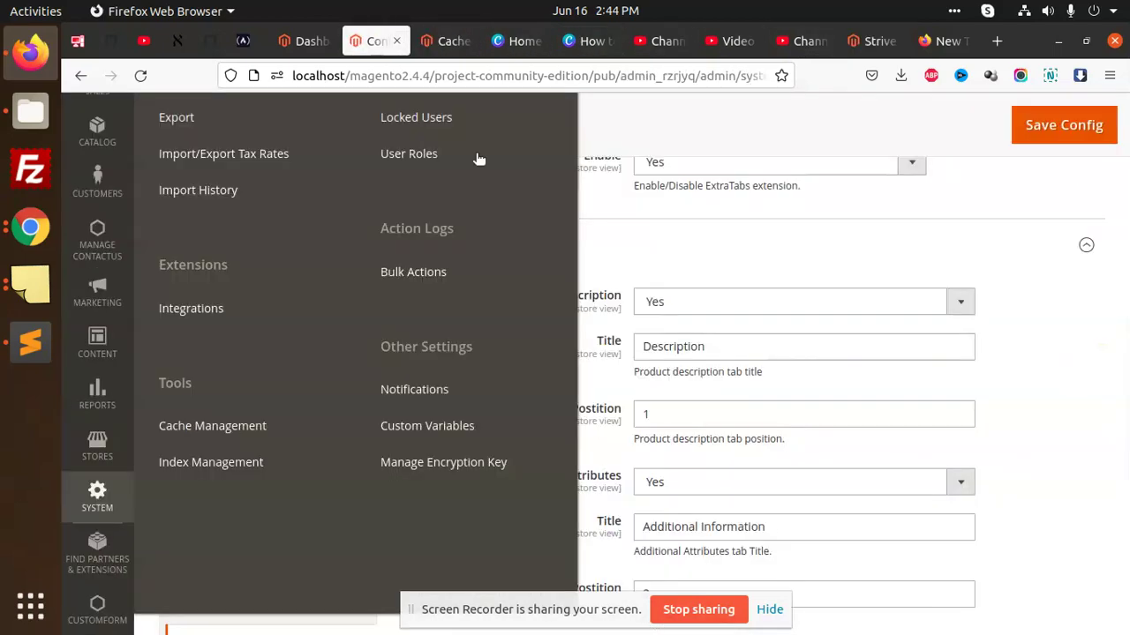
pyautogui.click(807, 278)
pyautogui.scroll(-5, 718, 424)
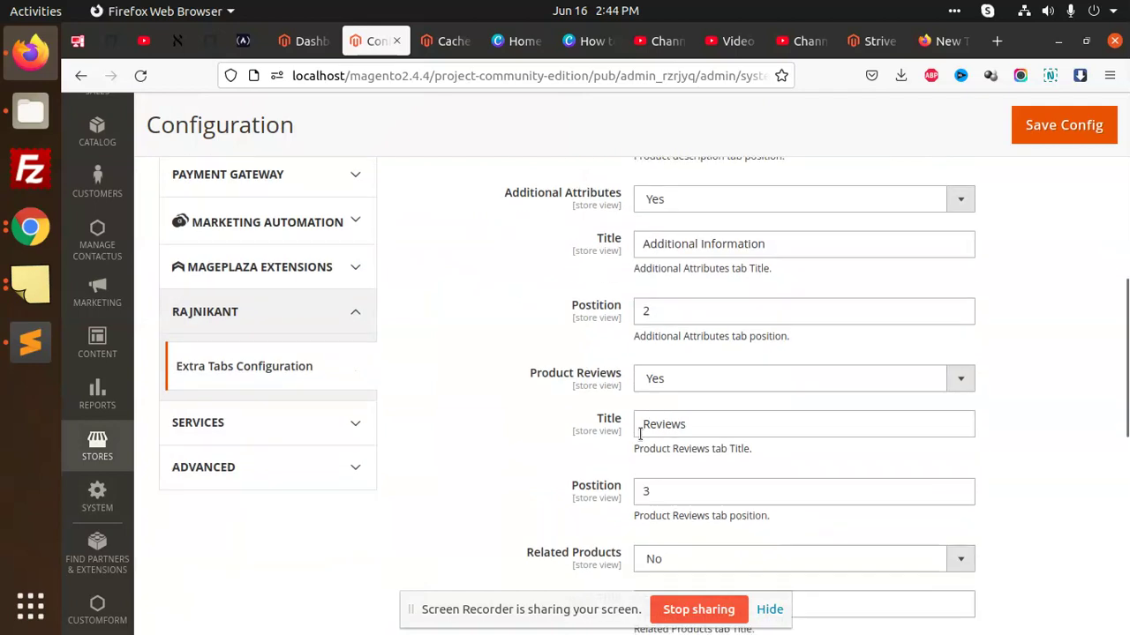
pyautogui.scroll(-3, 609, 475)
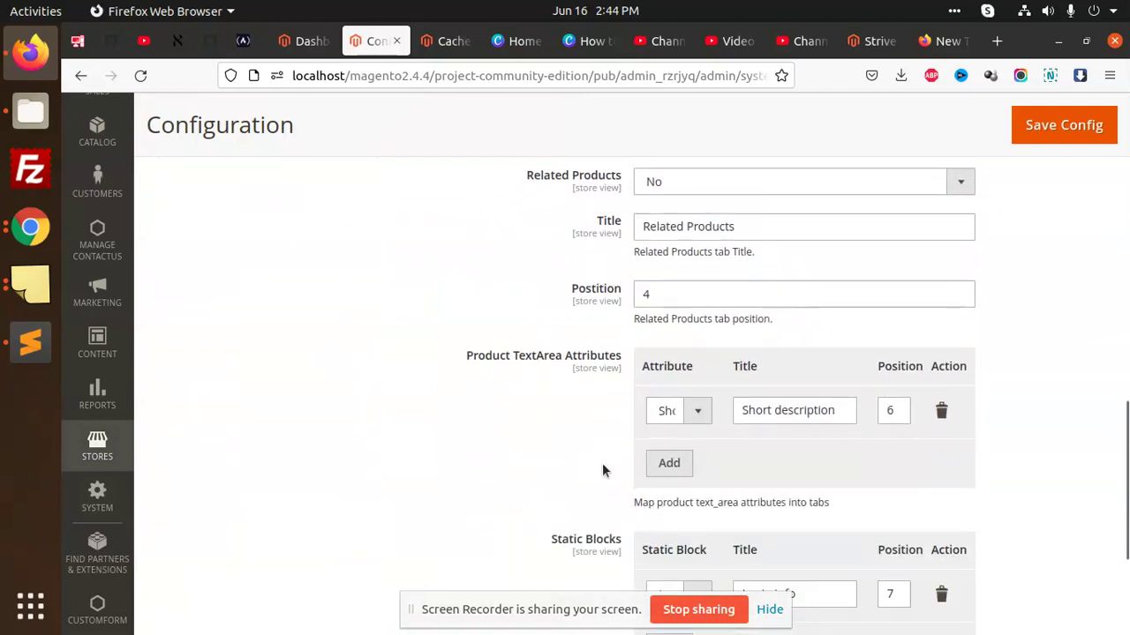
pyautogui.click(670, 410)
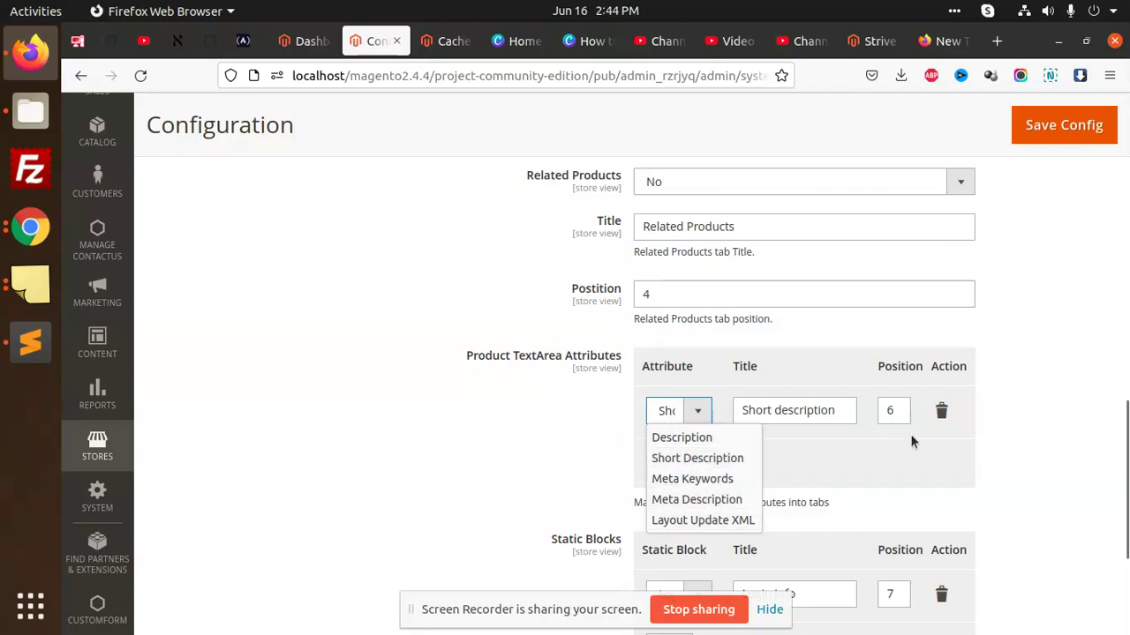
pyautogui.click(845, 462)
# Step: Review the General and Tabs Config settings and examine the block options available for the Static Blocks row
pyautogui.scroll(-2, 832, 456)
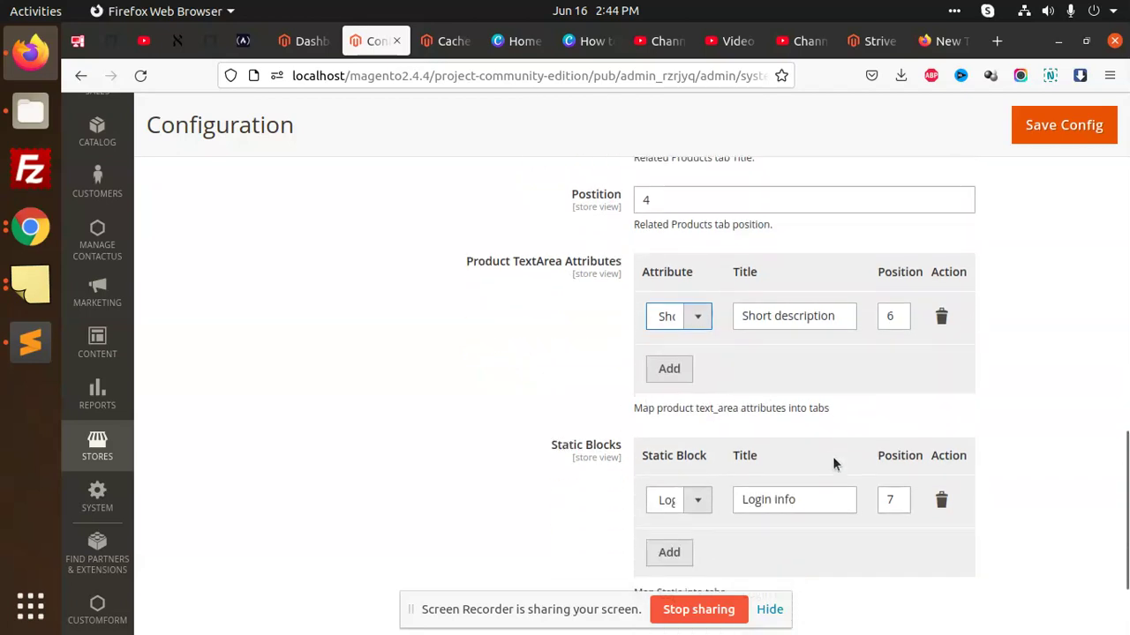
pyautogui.scroll(-3, 894, 486)
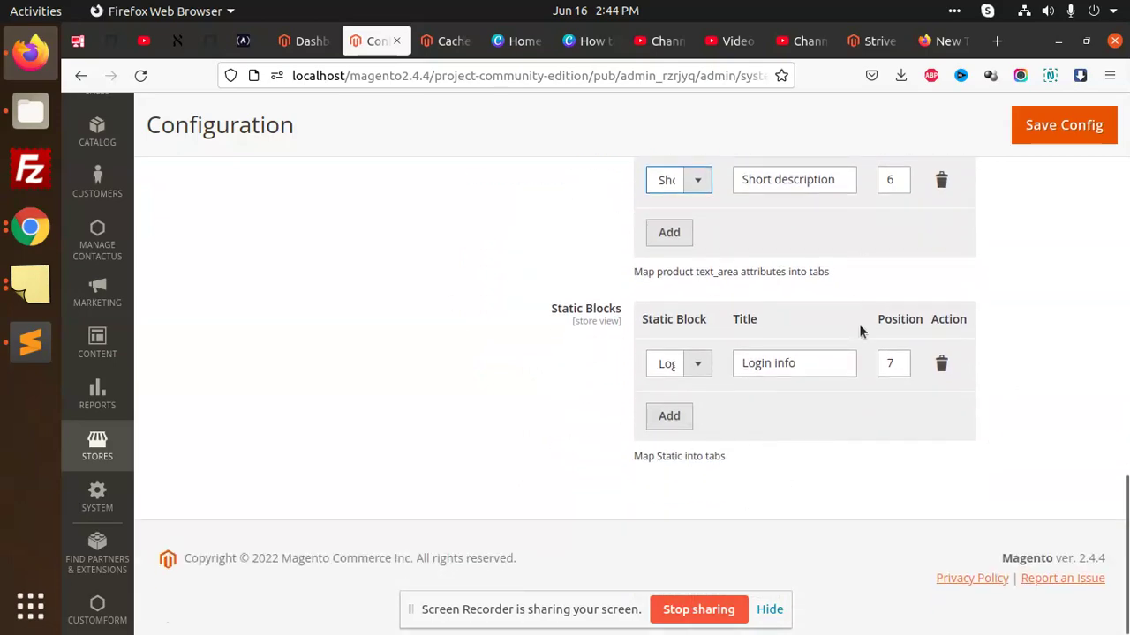
pyautogui.scroll(15, 580, 391)
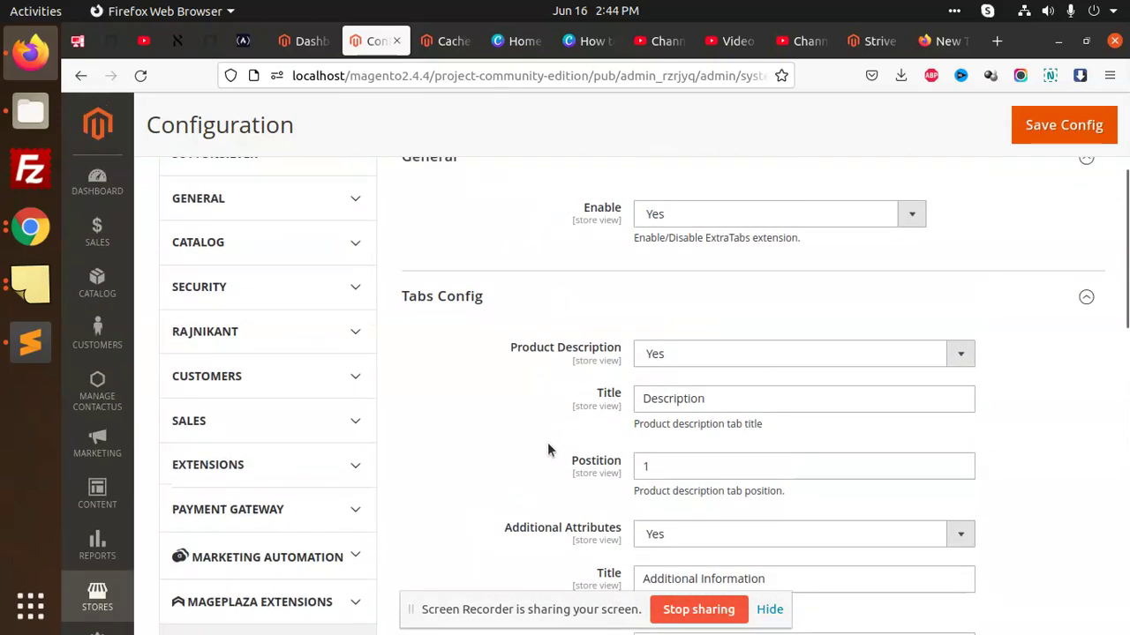
pyautogui.scroll(3, 869, 424)
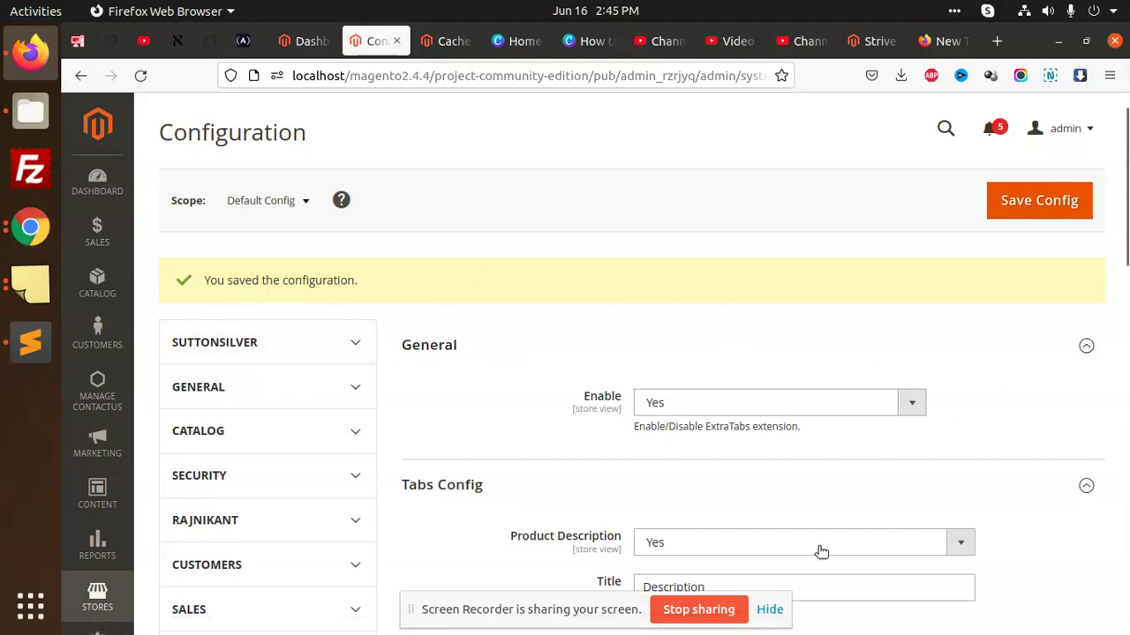
pyautogui.scroll(-15, 853, 368)
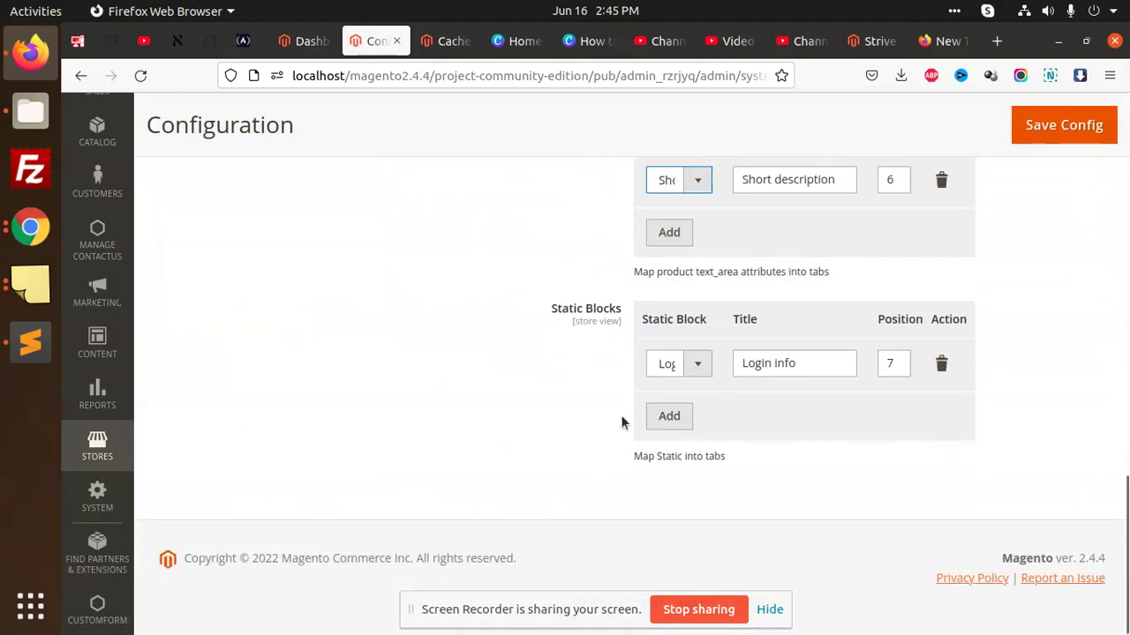
pyautogui.scroll(3, 718, 363)
pyautogui.scroll(-3, 668, 507)
pyautogui.click(682, 364)
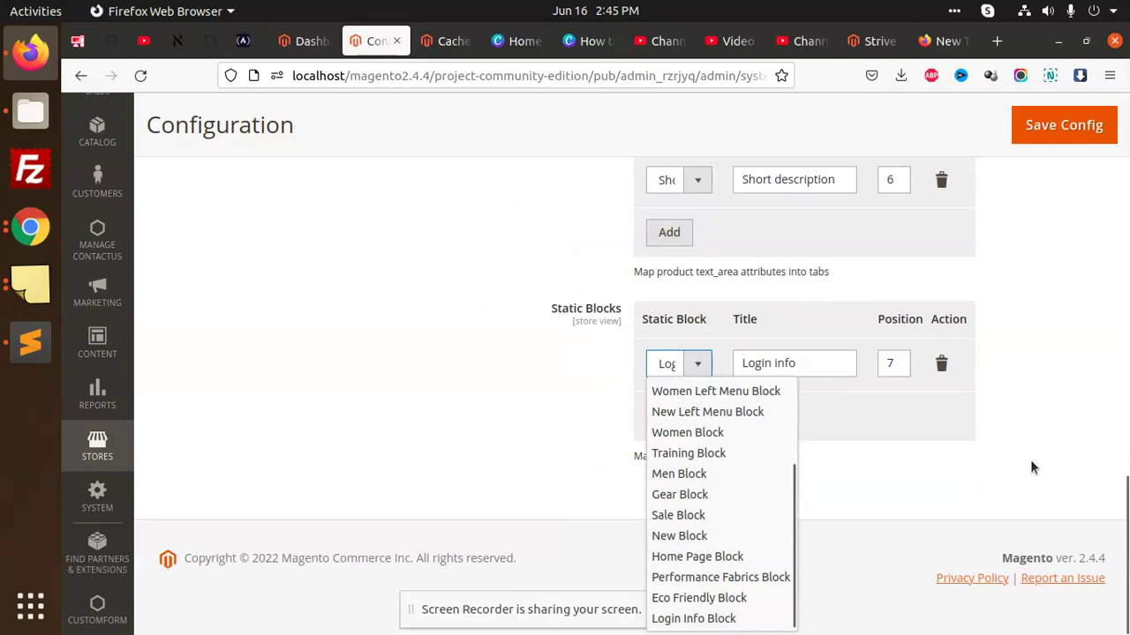
pyautogui.click(1075, 408)
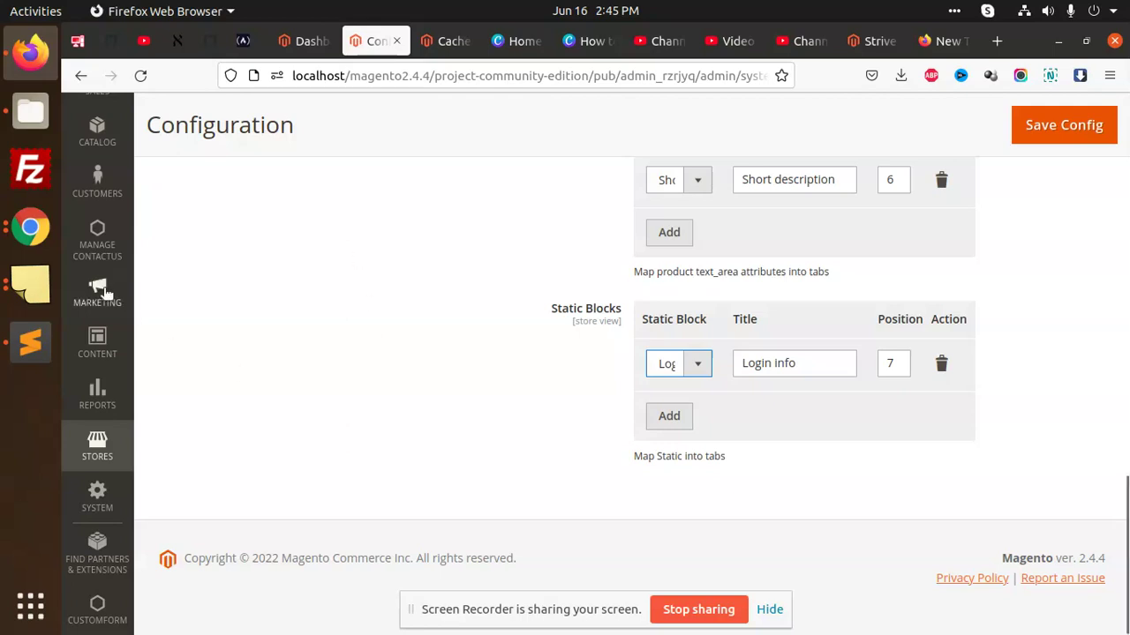
# Step: Switch to the Files app to view the ExtraTabs module folder
pyautogui.click(35, 112)
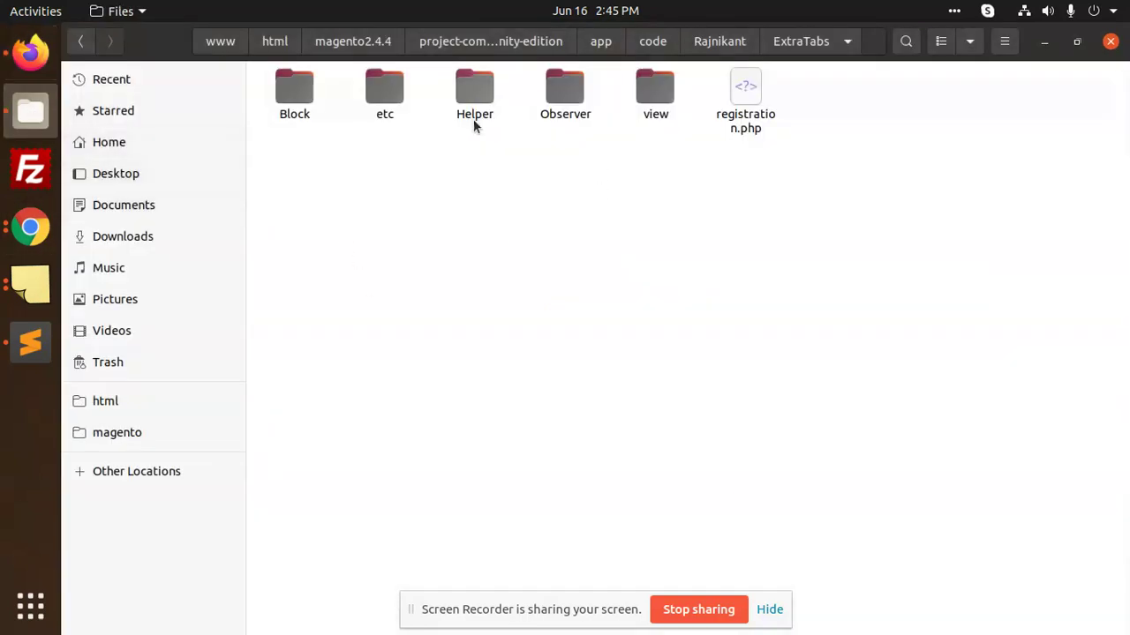